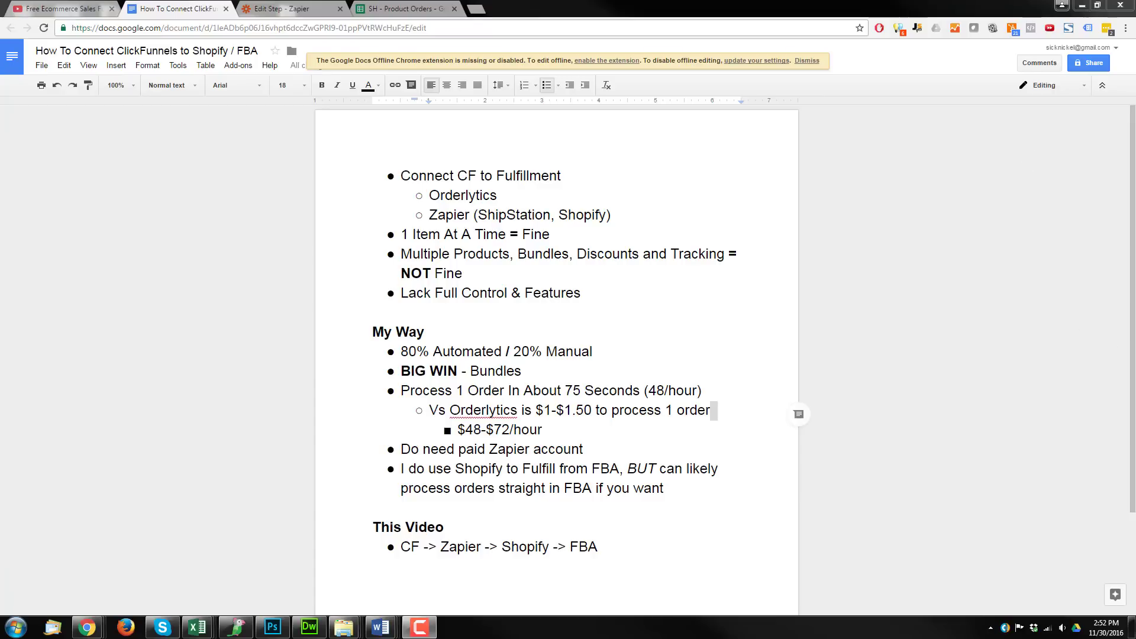
Highlight the '1 Item At A Time = Fine' and 'Lack Full Control & Features' drawbacks in the notes.
click(56, 9)
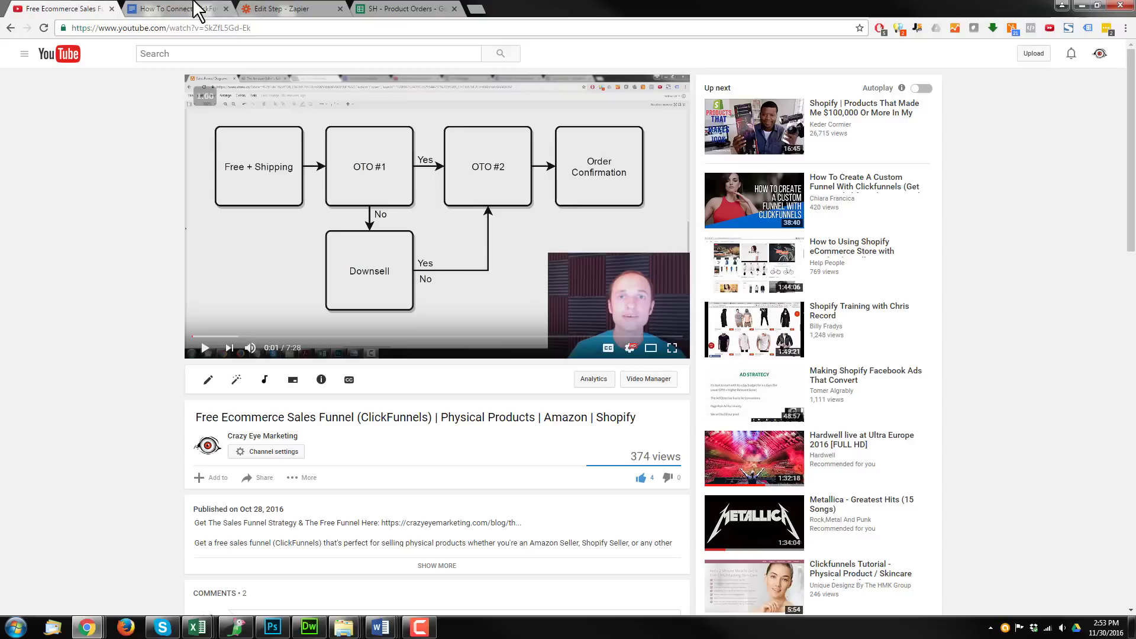
click(167, 9)
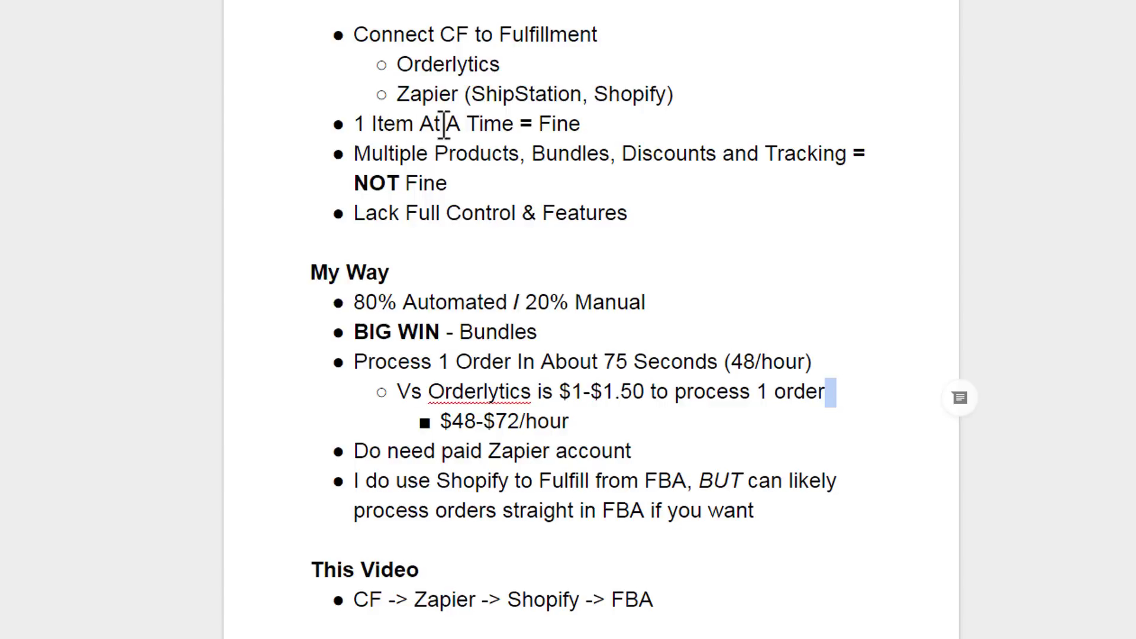
drag(598, 125, 353, 129)
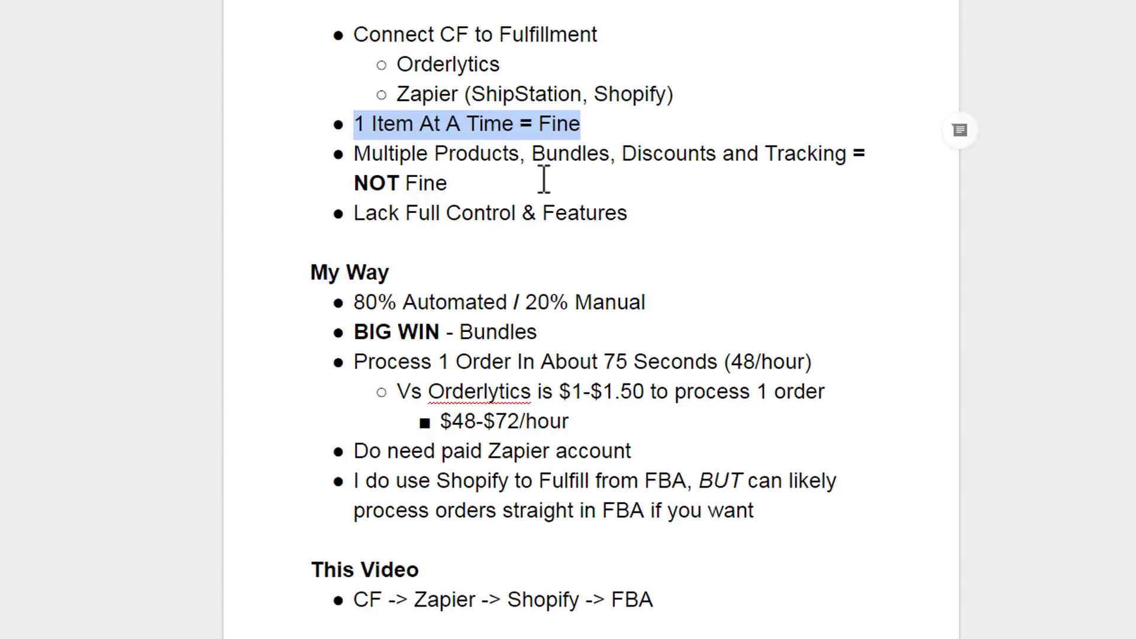
drag(388, 213, 603, 211)
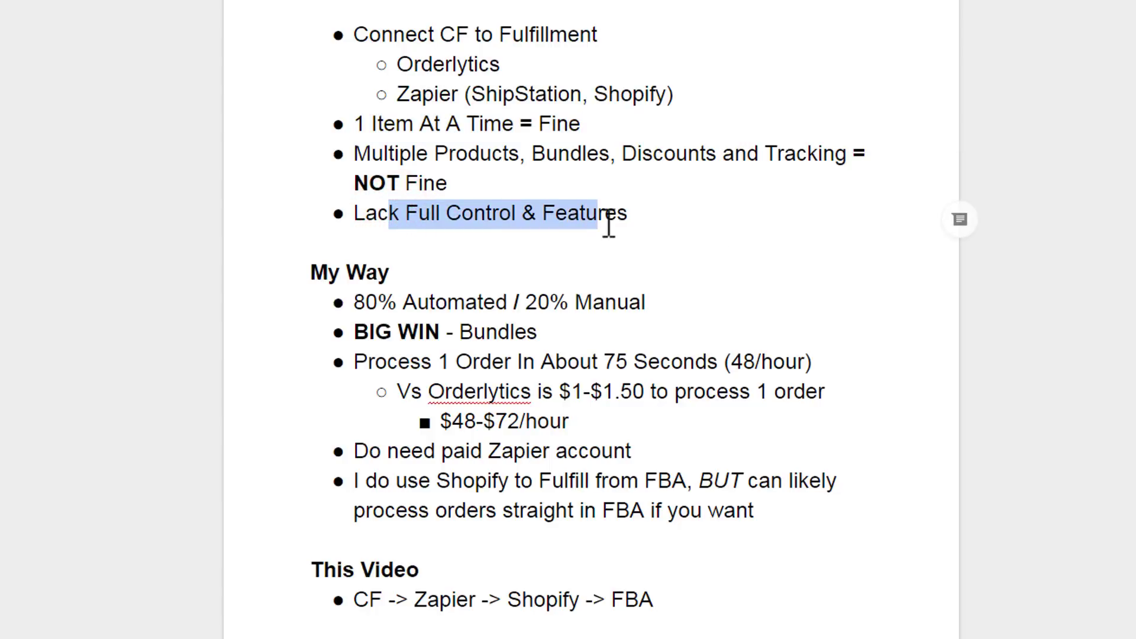
Highlight '80% Automated' under My Way and the word BIG in the BIG WIN - Bundles bullet.
scroll(417, 296, down, 3)
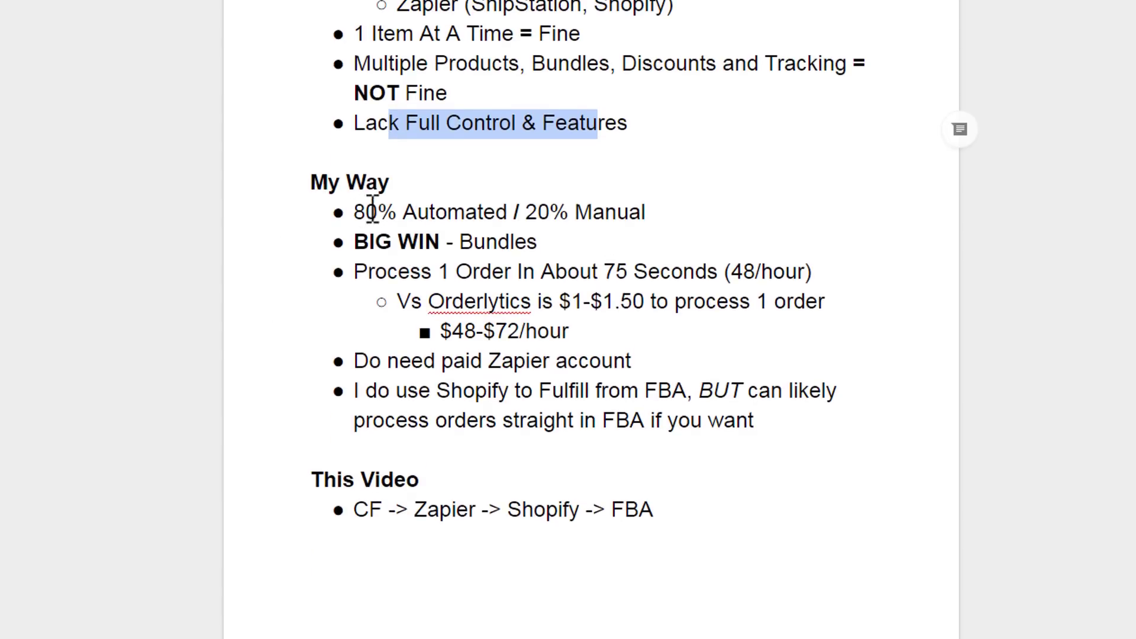
drag(355, 211, 550, 204)
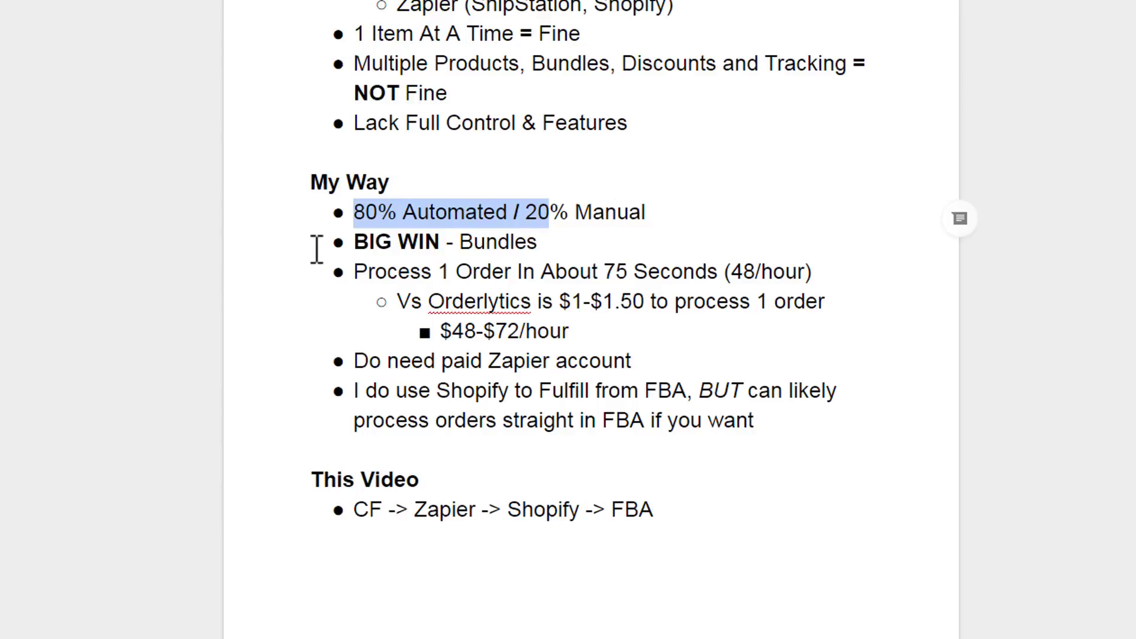
mouse_move(354, 243)
mouse_down()
mouse_move(485, 245)
mouse_move(345, 245)
mouse_up()
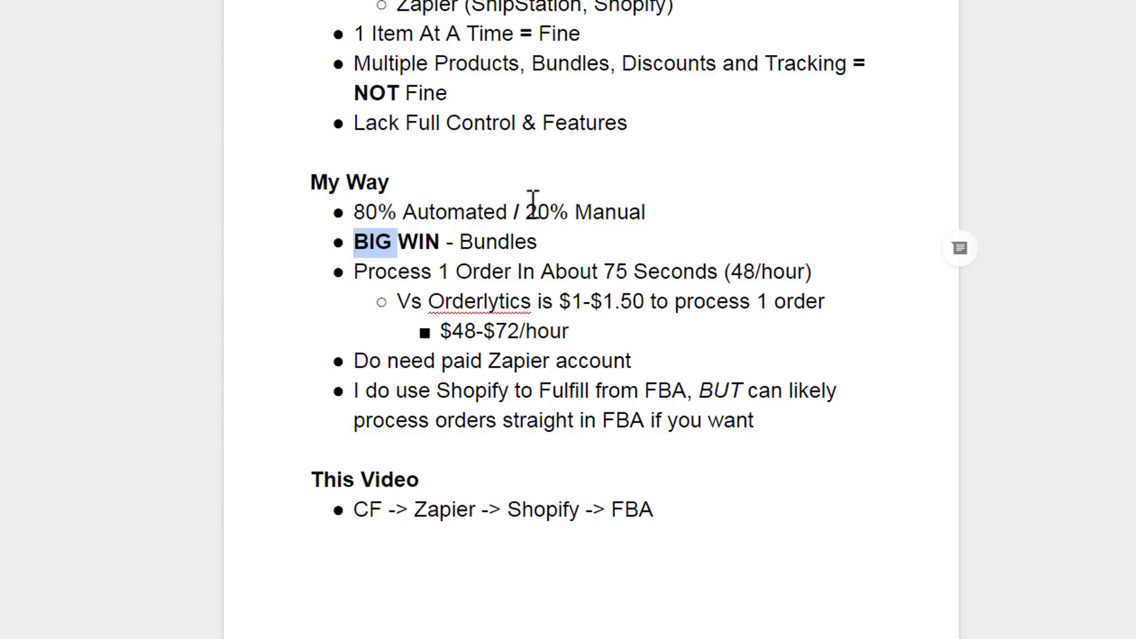
Highlight the '20% Manual' point and the '75 Seconds' processing time.
drag(525, 213, 641, 218)
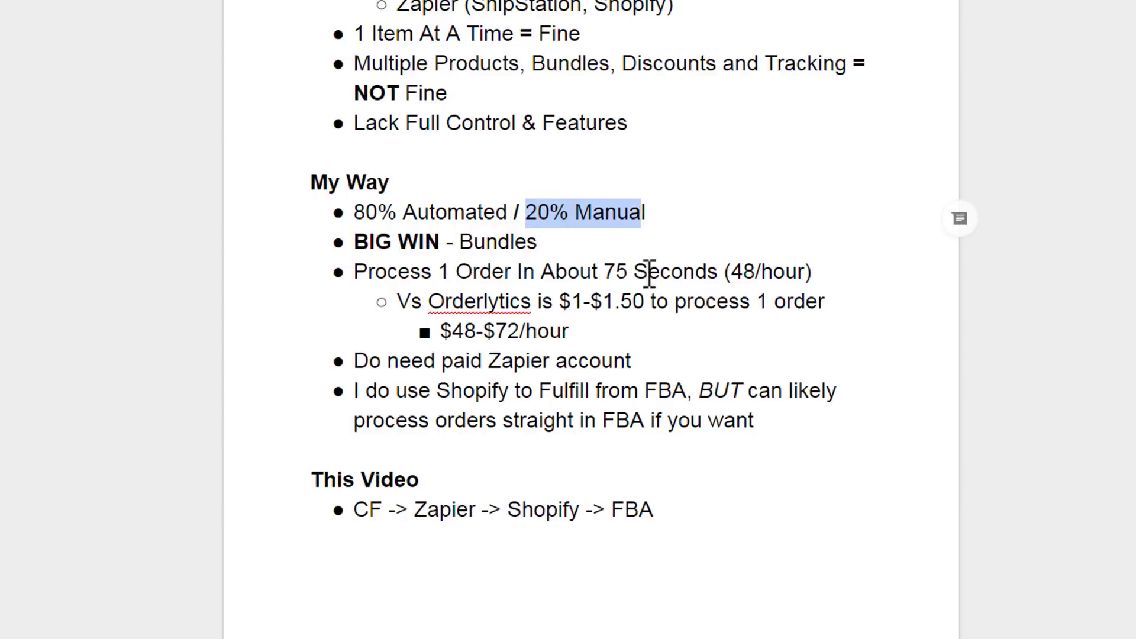
key(shift+Right)
drag(599, 271, 695, 271)
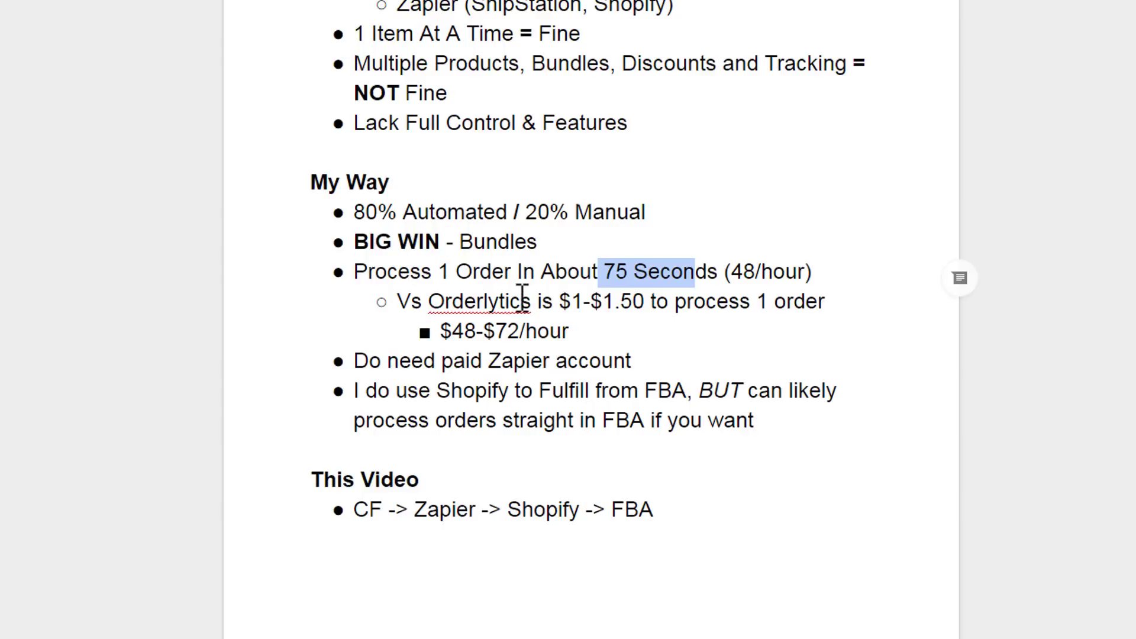
Highlight the $1-$1.50 per-order cost, then the word Orderlytics.
drag(559, 302, 676, 303)
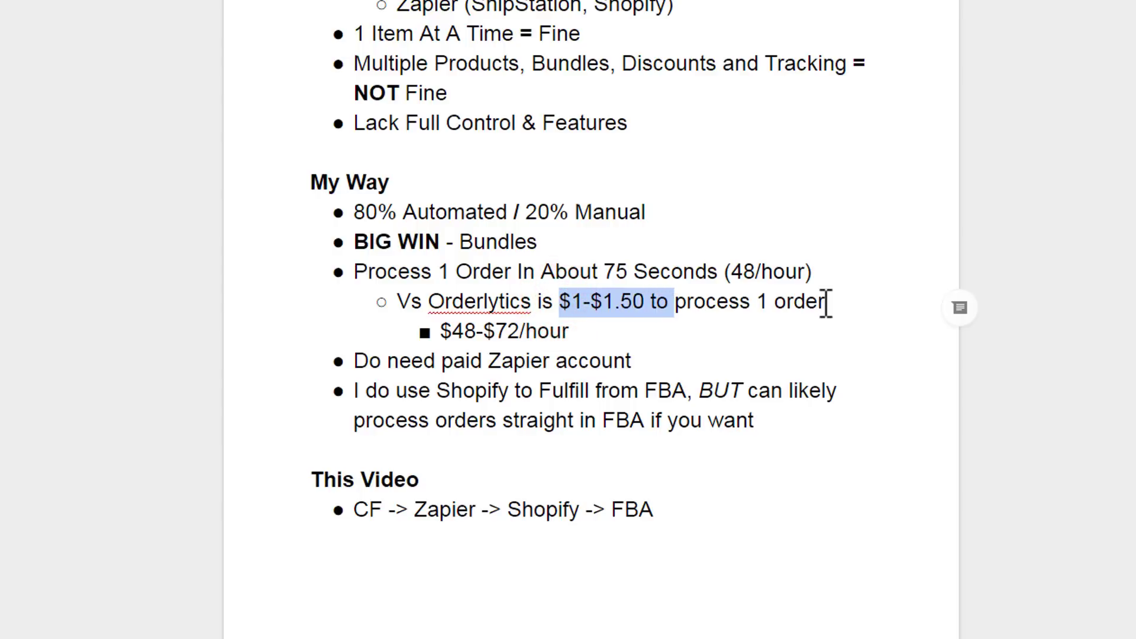
click(571, 301)
click(728, 270)
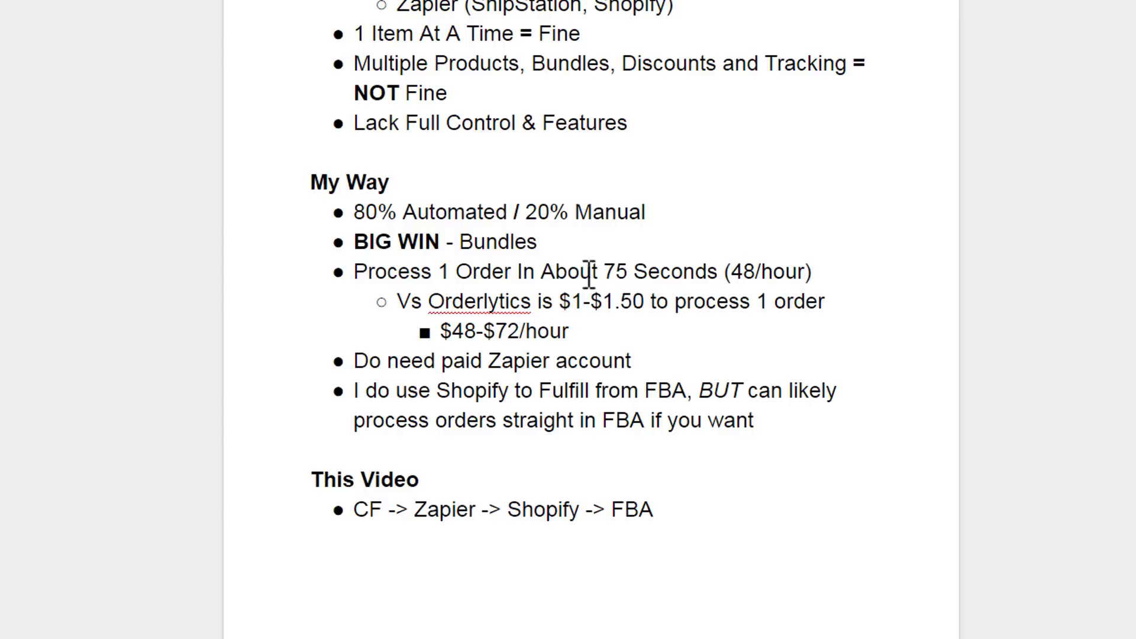
drag(530, 302, 440, 305)
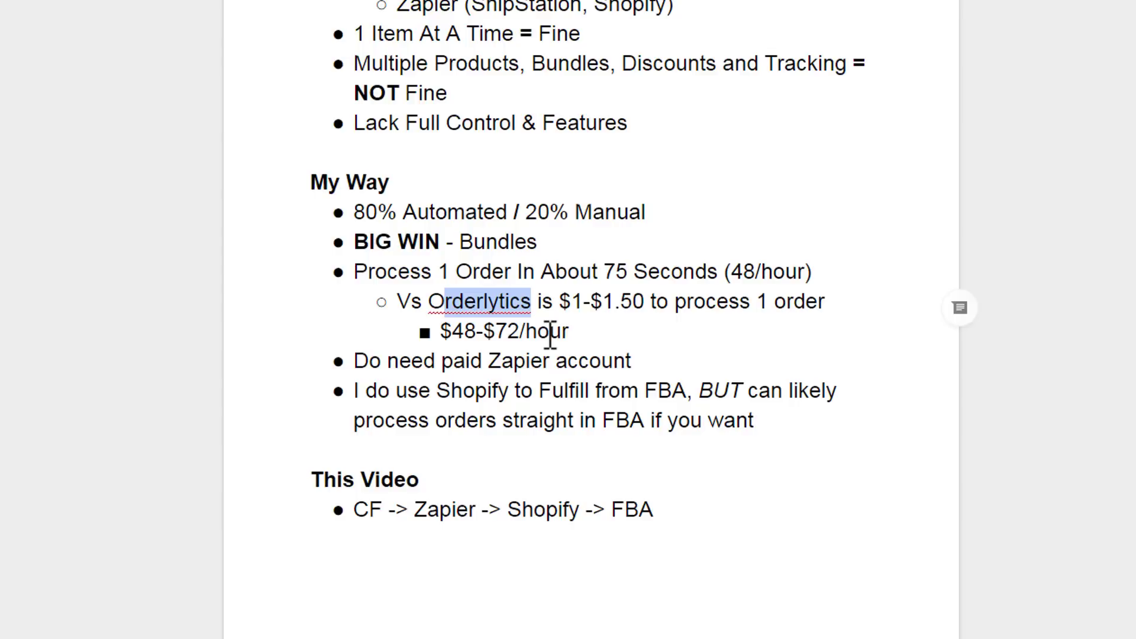
Highlight the $1-$1.50 per-order and $48-$72/hour cost figures.
drag(571, 331, 556, 301)
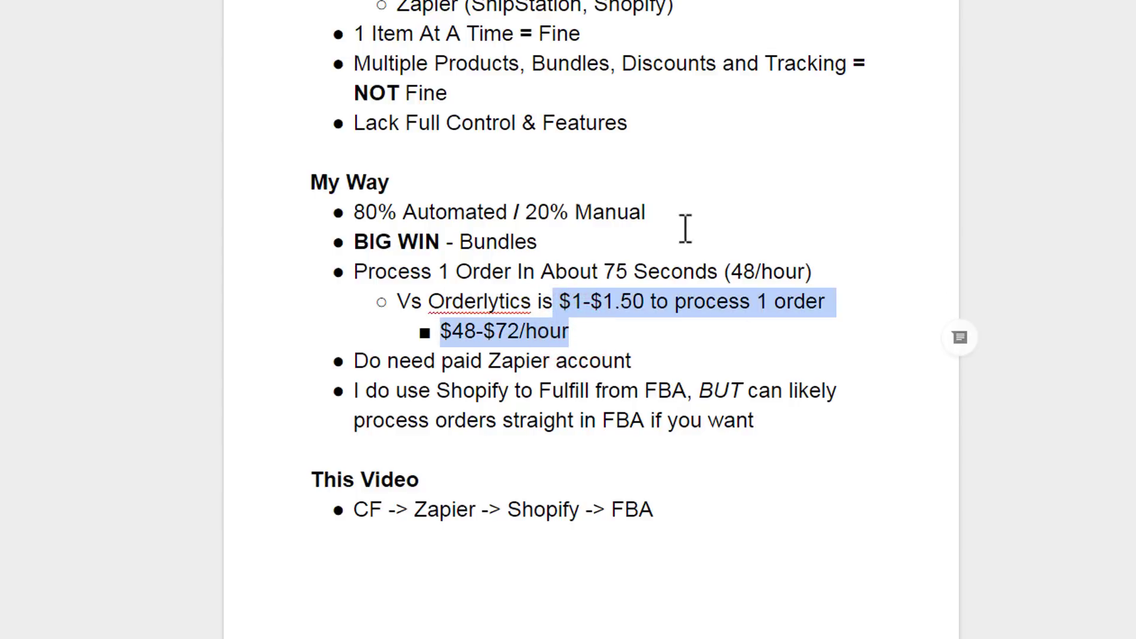
click(588, 297)
click(598, 334)
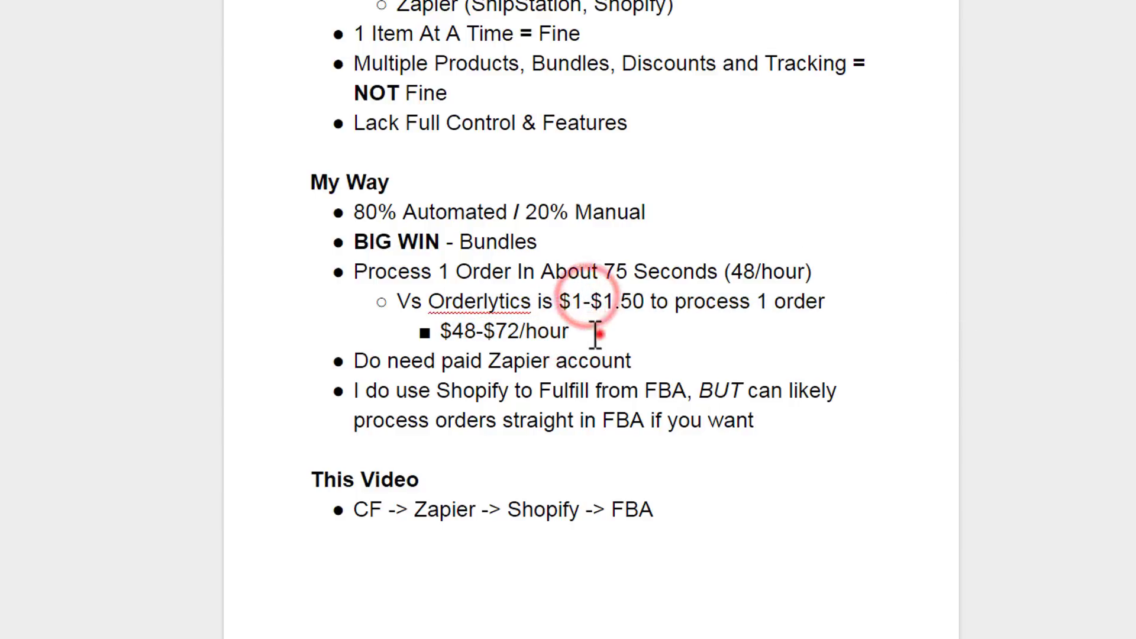
drag(596, 334, 442, 328)
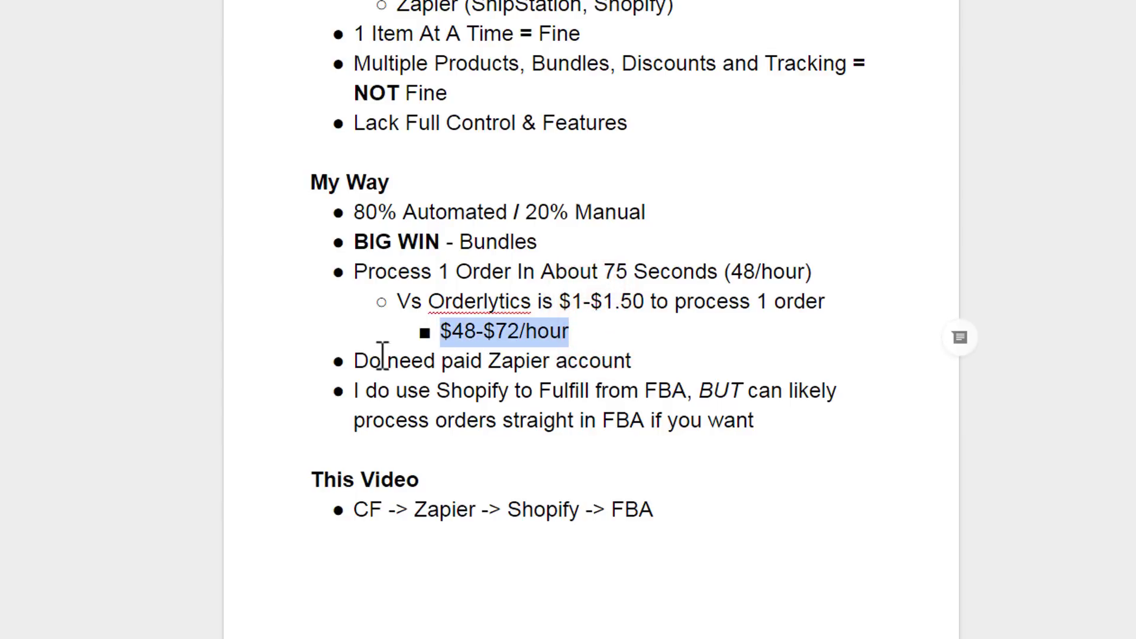
Highlight 'Do need paid Zapier' and the Shopify to Fulfill from FBA point.
drag(355, 361, 563, 362)
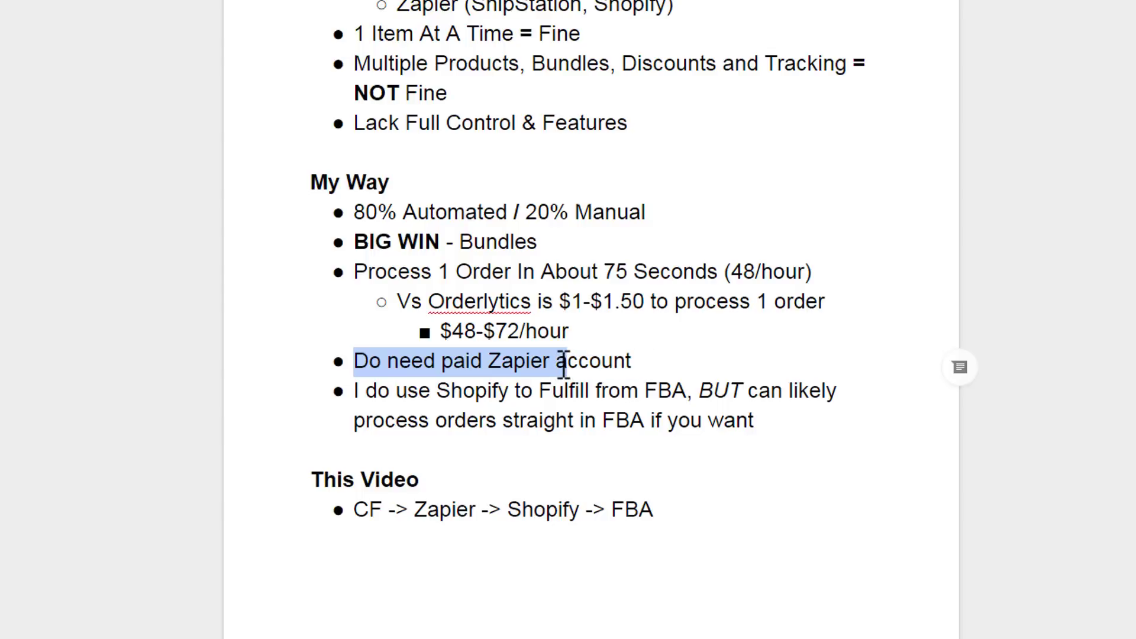
drag(563, 363, 537, 362)
drag(355, 390, 661, 391)
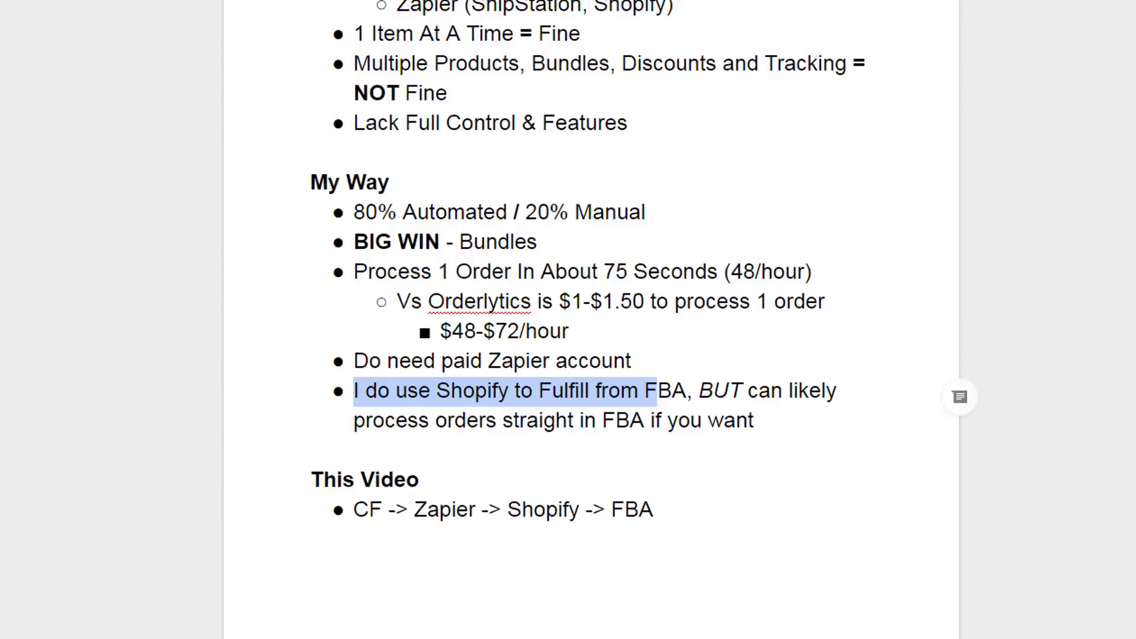
Highlight 'CF' and 'Zapier ->' at the start of the This Video flow bullet.
click(354, 509)
drag(371, 511, 580, 513)
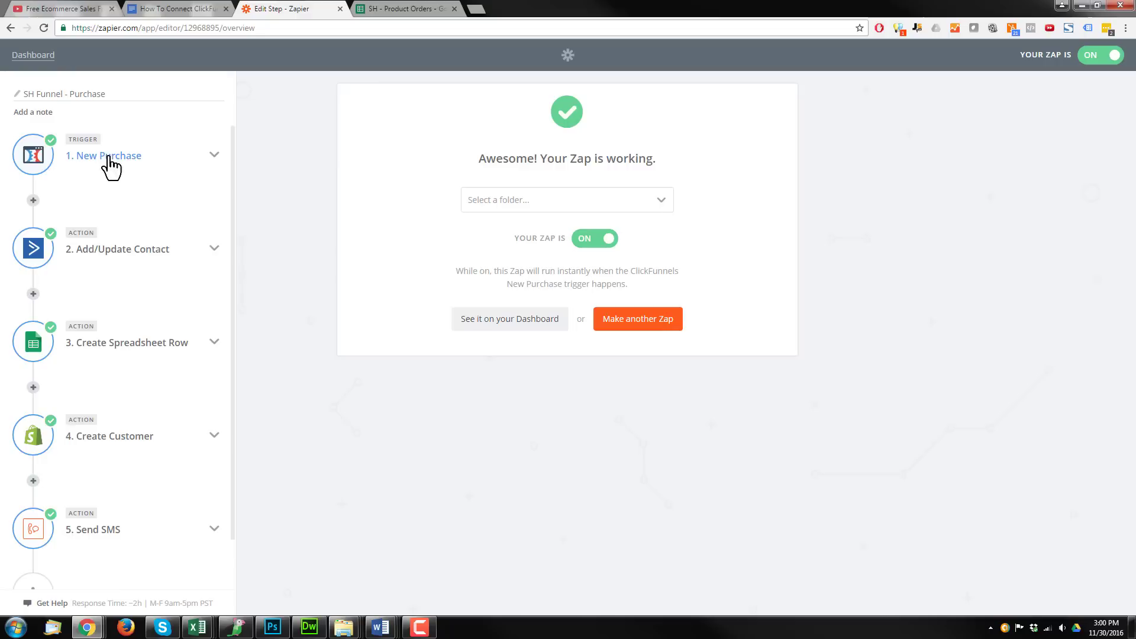
Review the New Purchase trigger's ClickFunnels app, event, account and All Funnel Steps options.
click(214, 155)
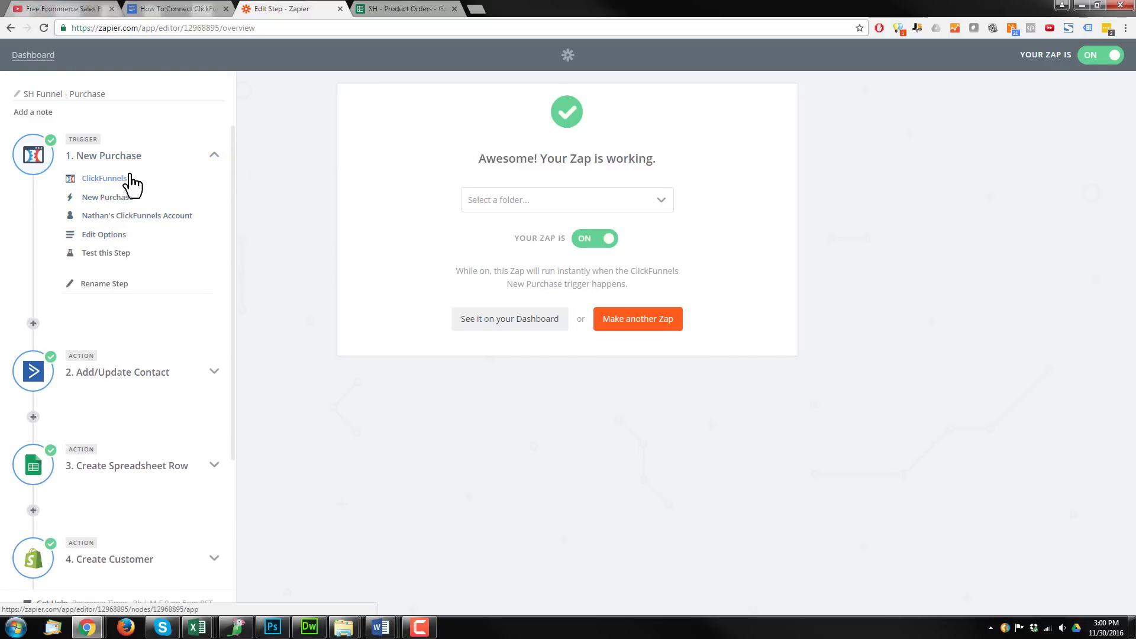
click(104, 179)
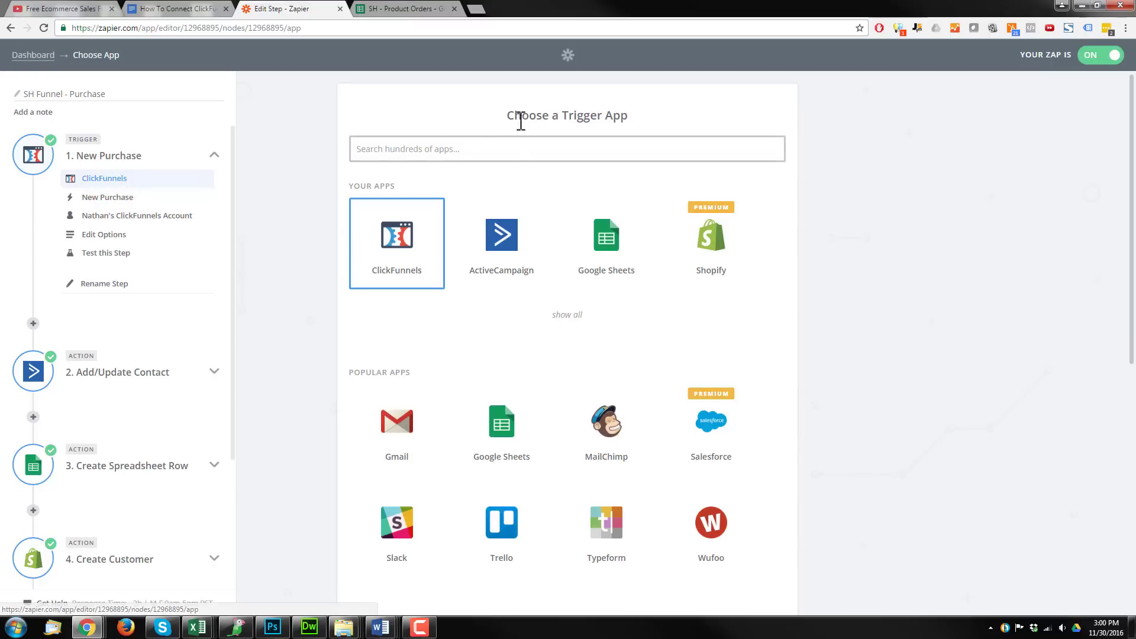
click(107, 197)
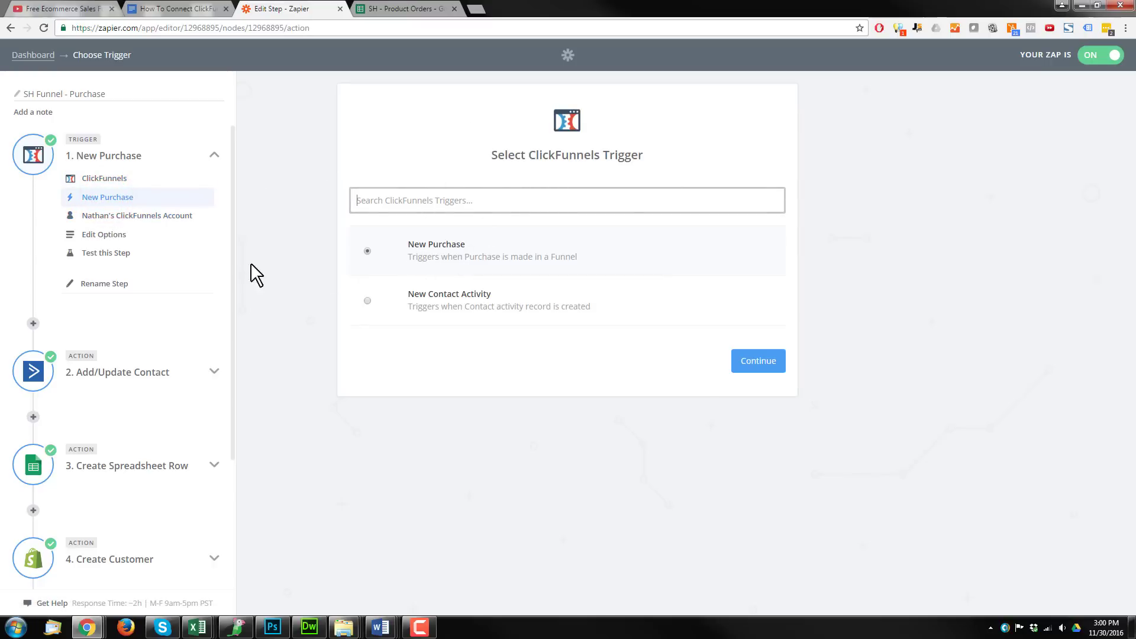
click(161, 217)
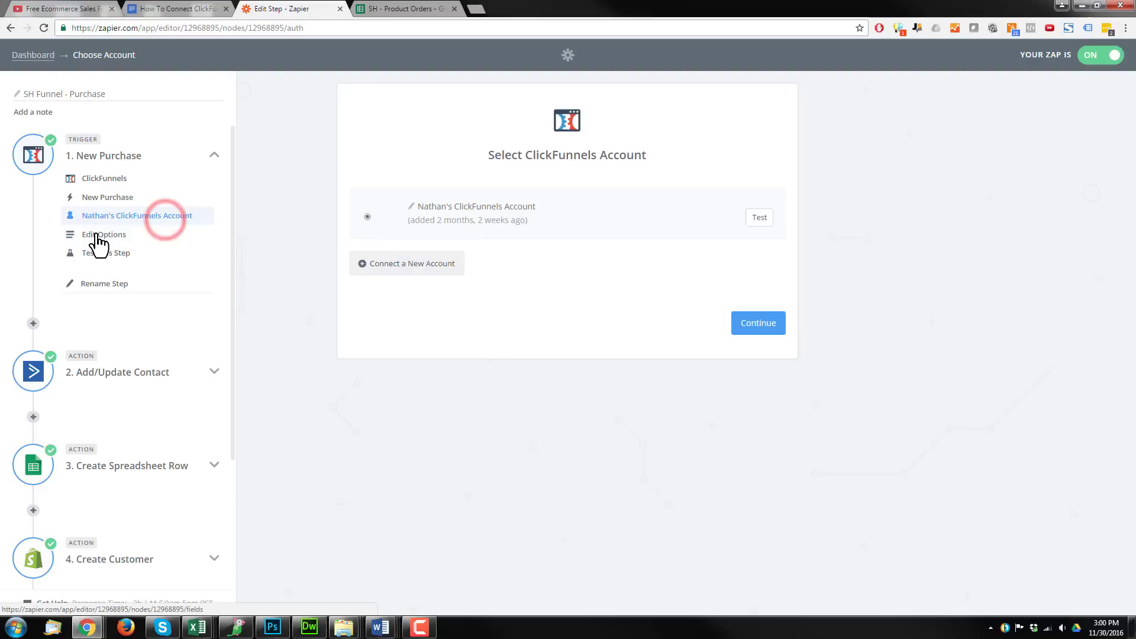
click(135, 235)
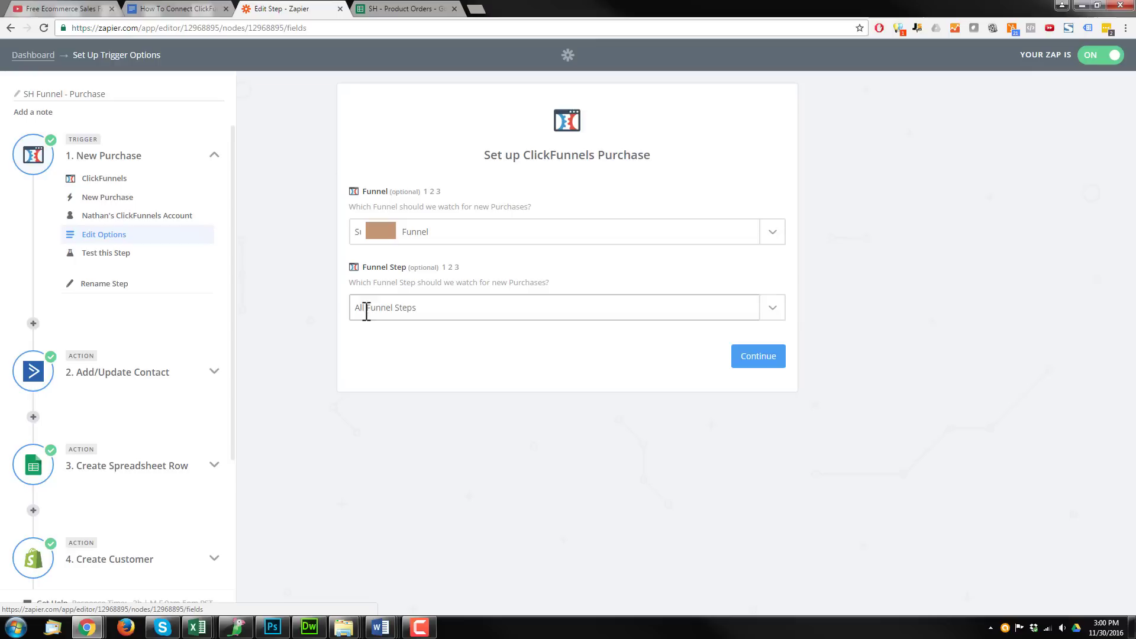
scroll(89, 320, down, 1)
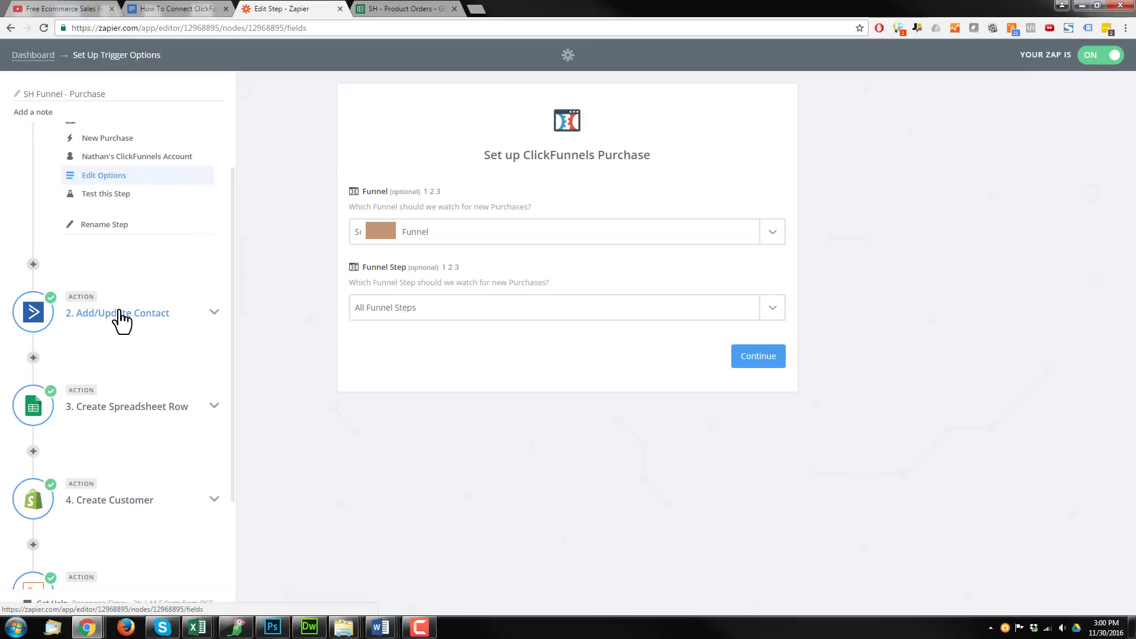
scroll(112, 324, down, 2)
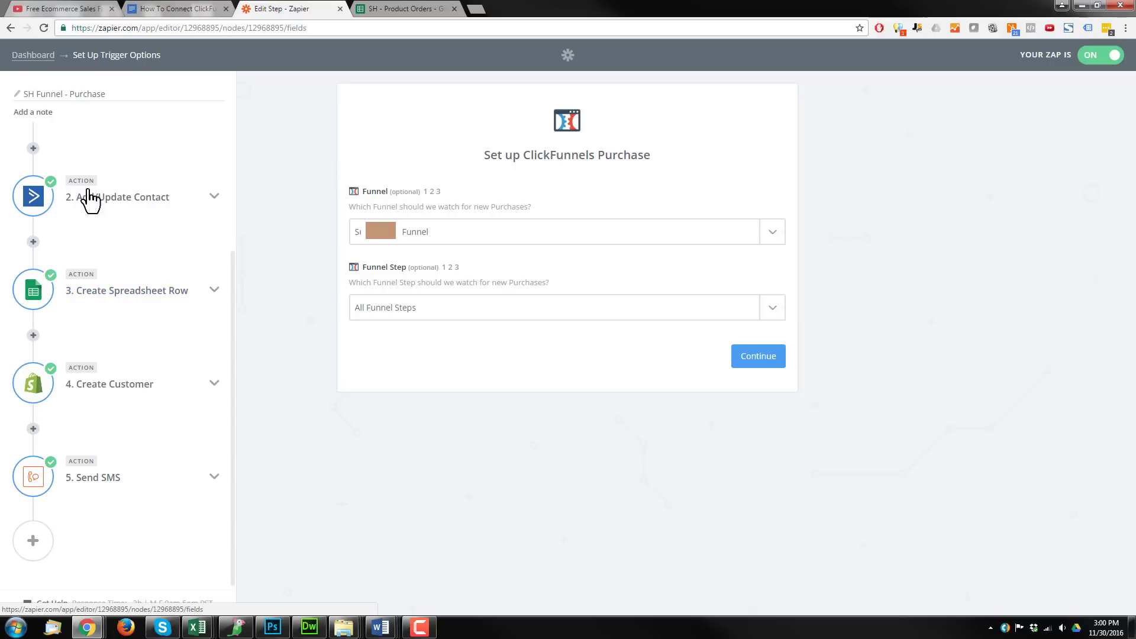
Review step 3's Google Sheets app, Create Spreadsheet Row action and connected account.
click(159, 291)
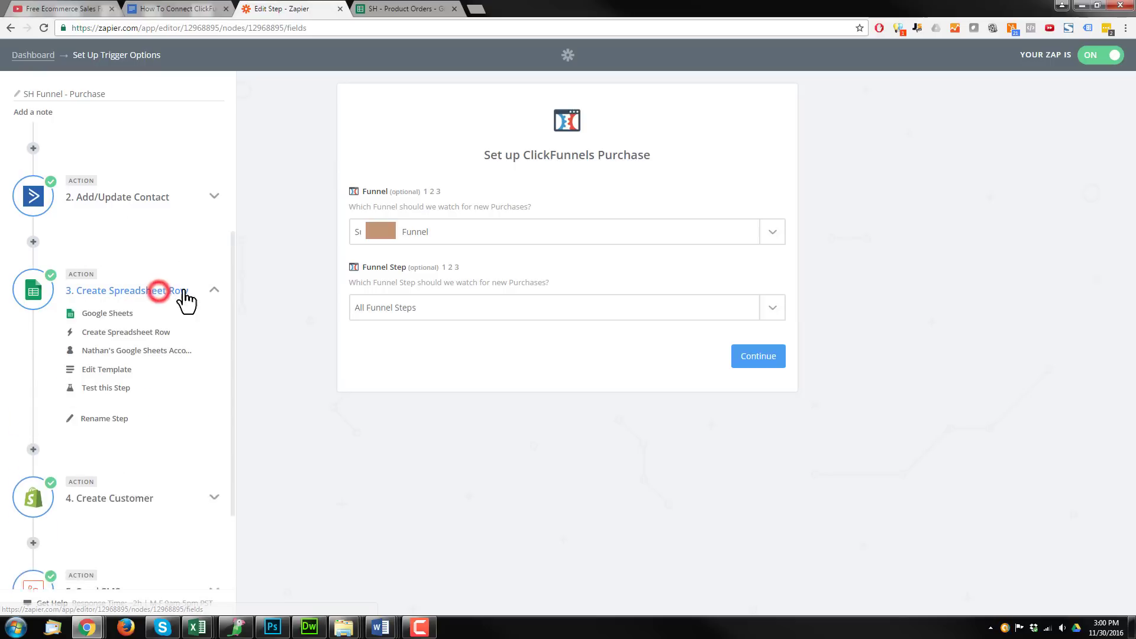
click(109, 317)
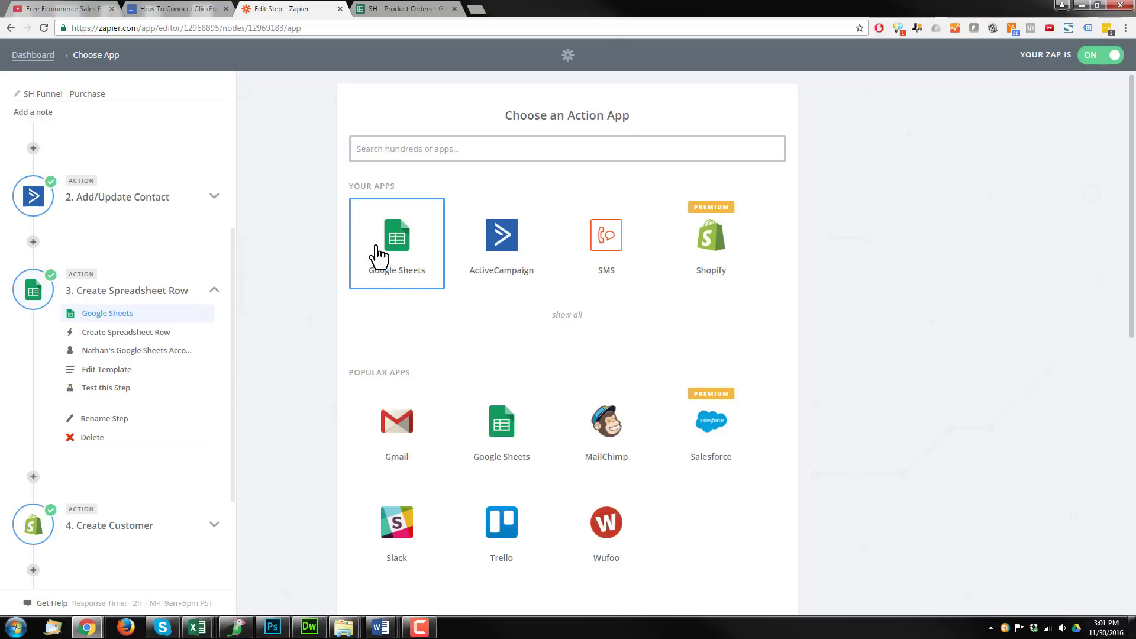
click(117, 334)
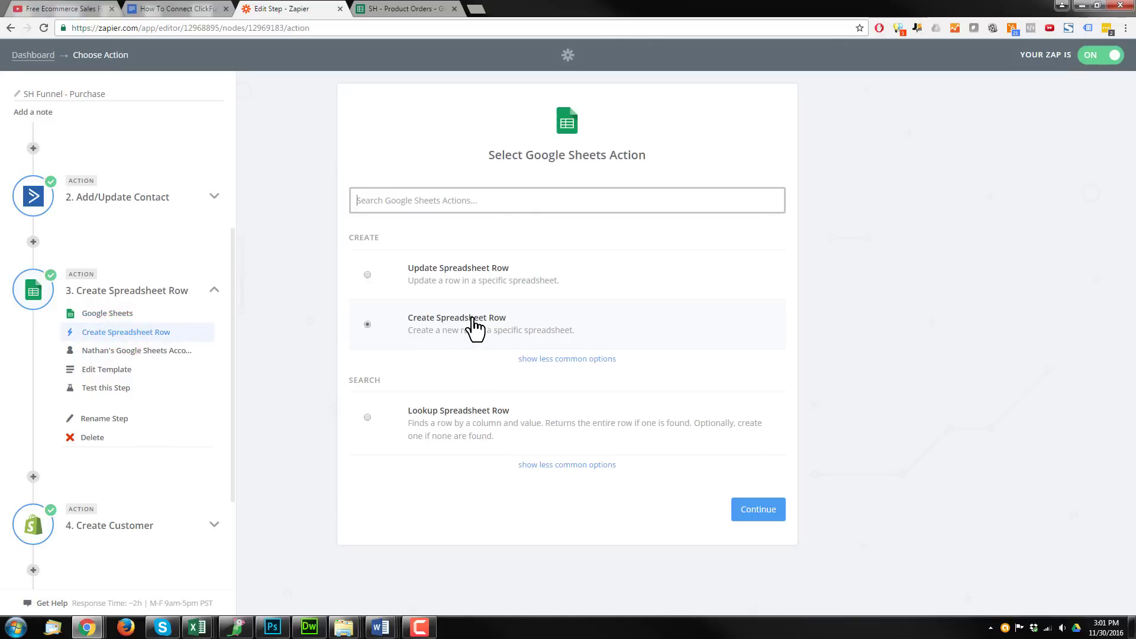
click(146, 353)
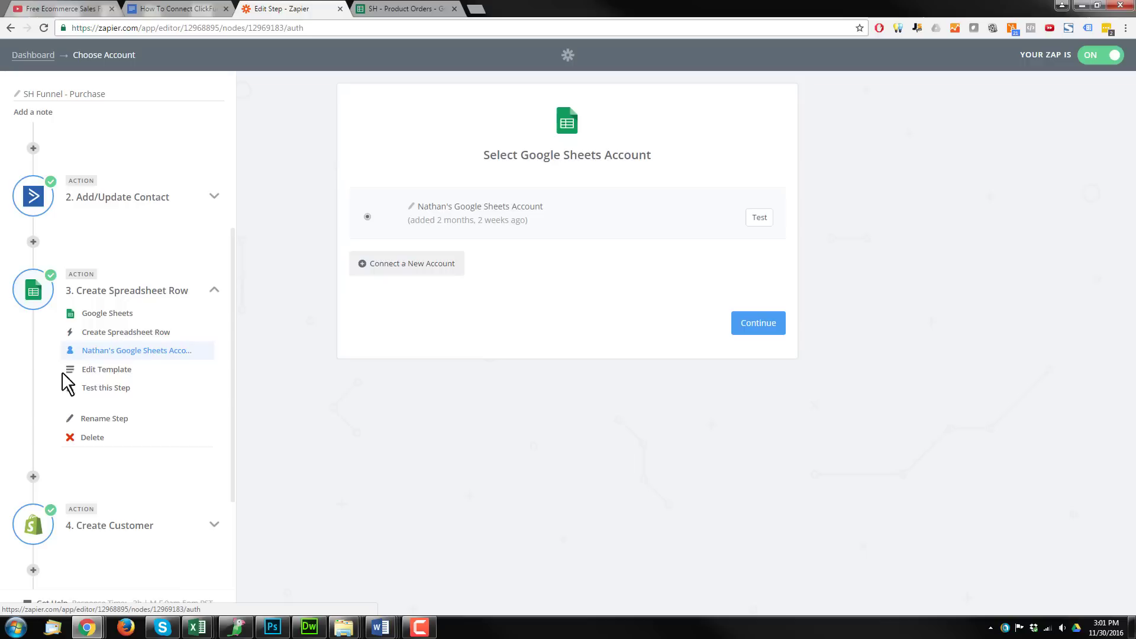
Scroll through step 3's template mapping contact details, order date and product name into Sheet1.
click(98, 370)
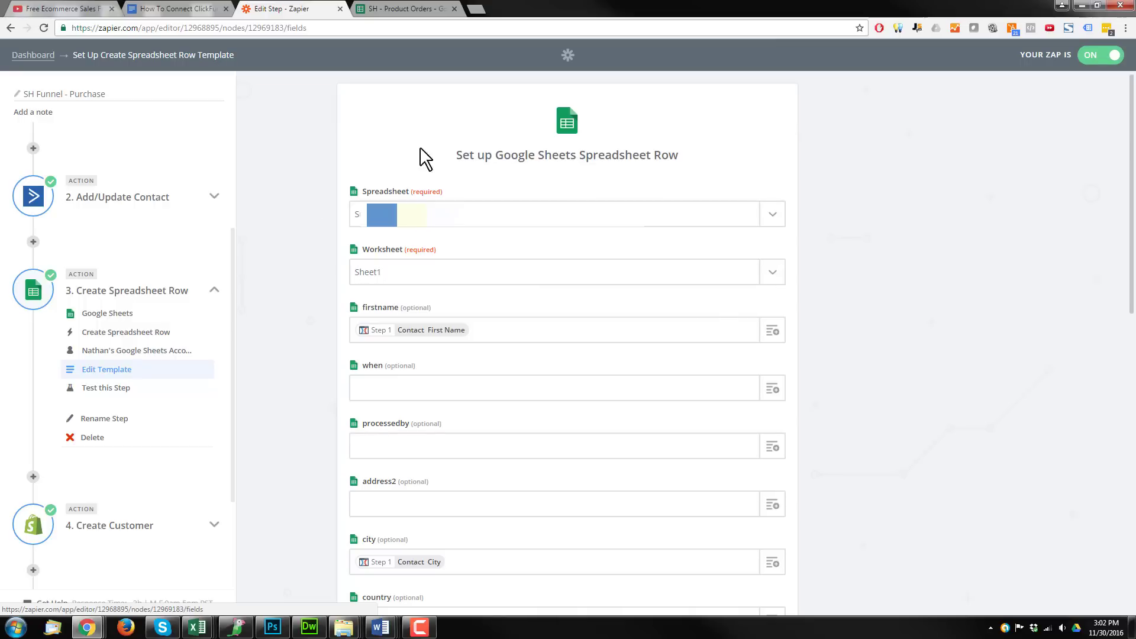
scroll(355, 307, down, 2)
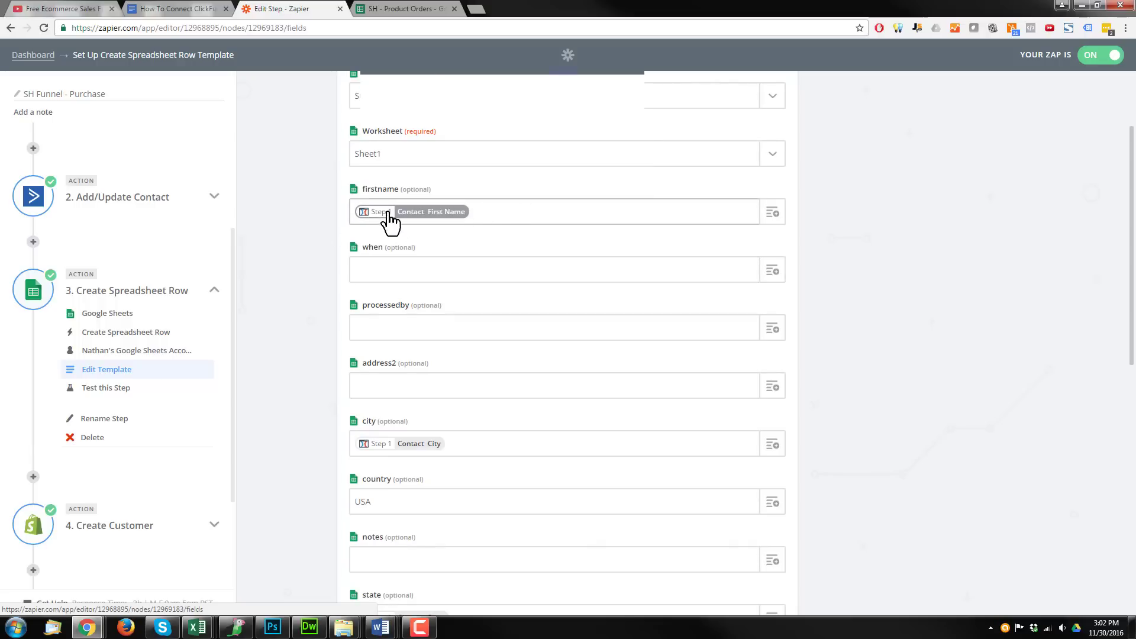
scroll(431, 229, down, 3)
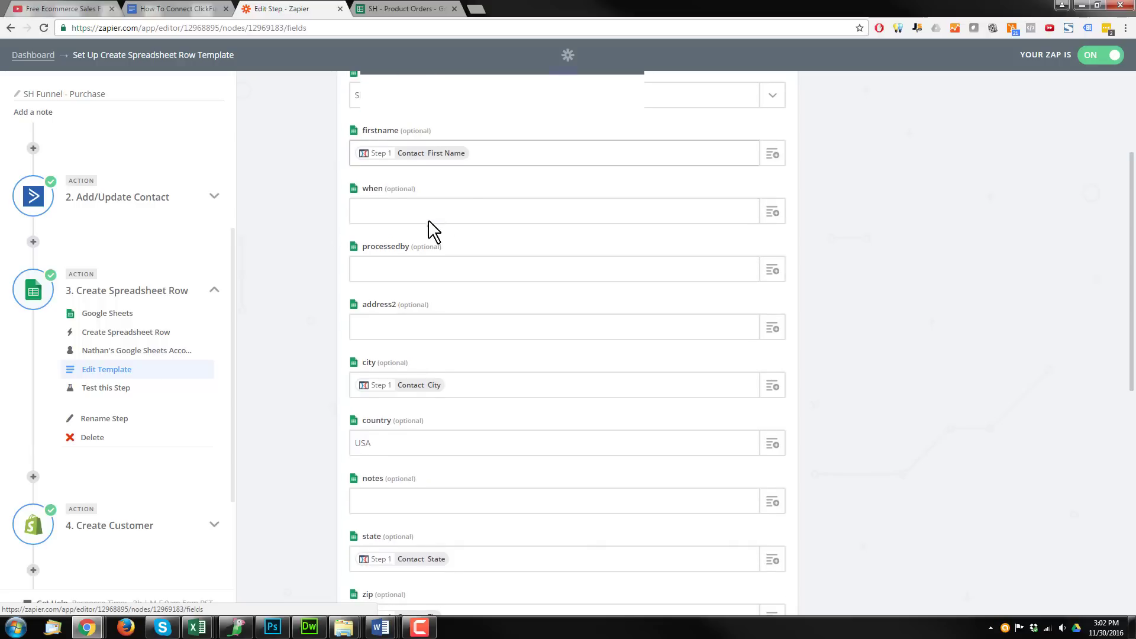
scroll(488, 307, down, 3)
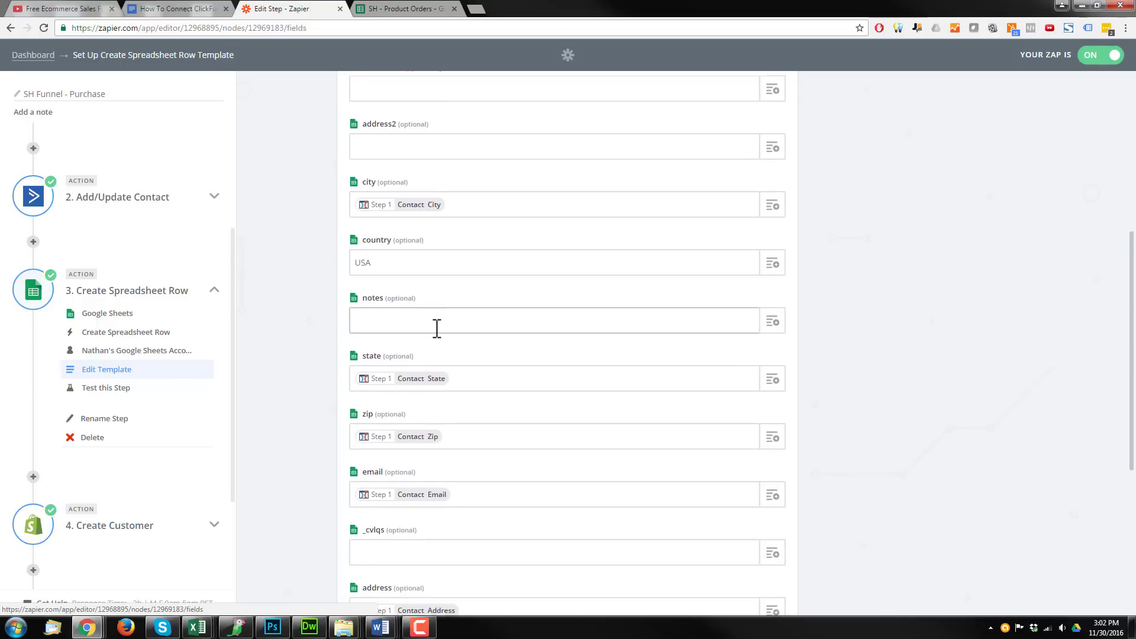
scroll(419, 340, down, 3)
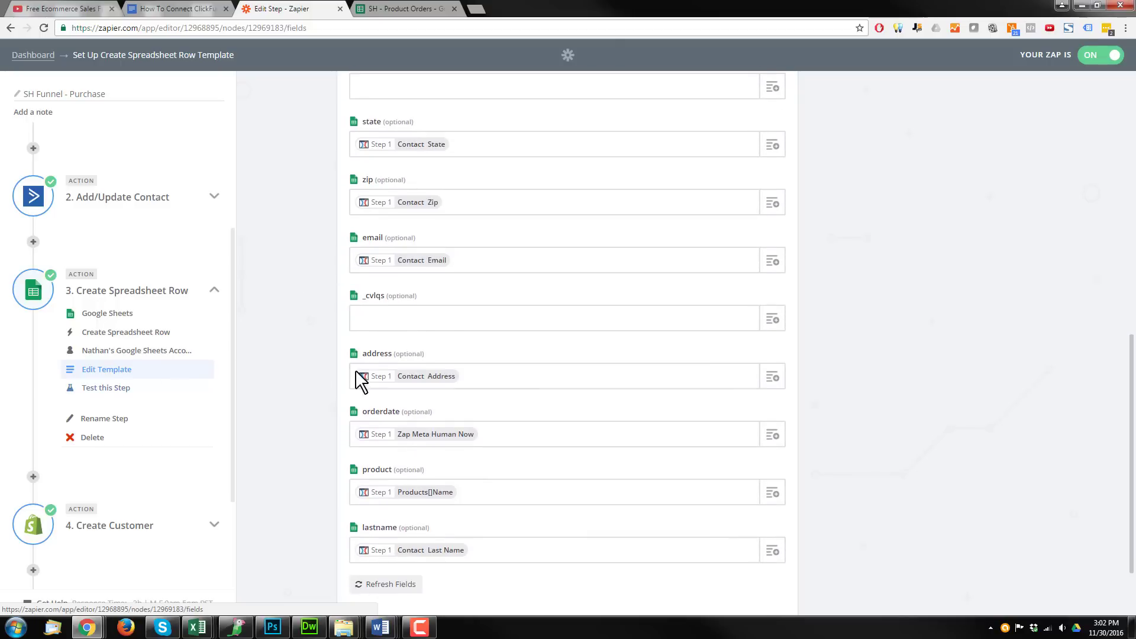
scroll(401, 434, down, 1)
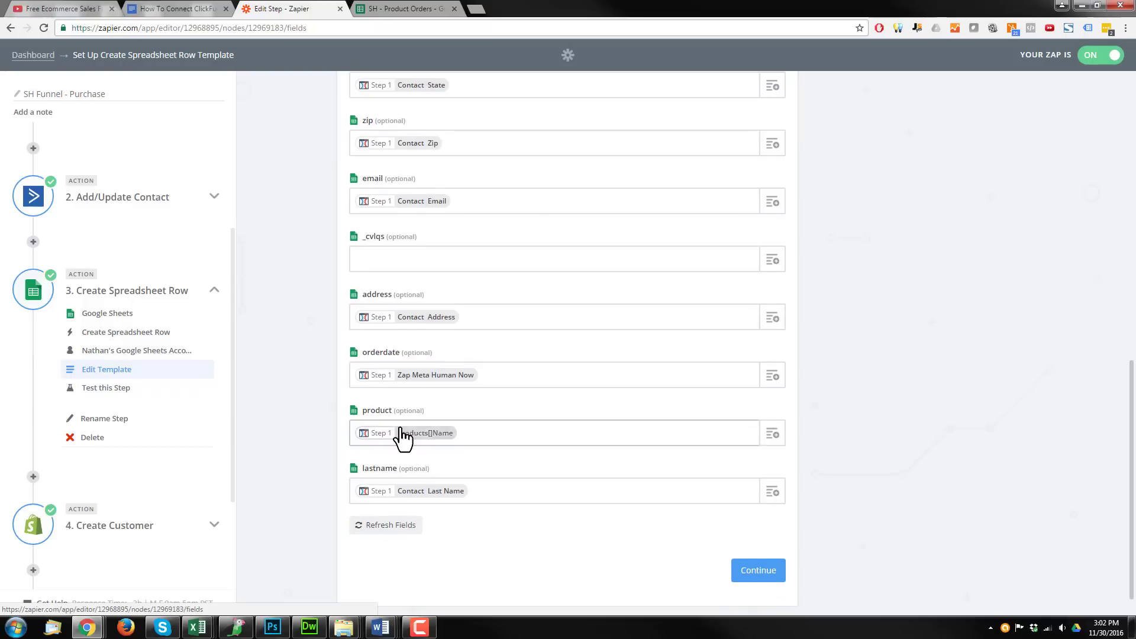
scroll(402, 435, down, 1)
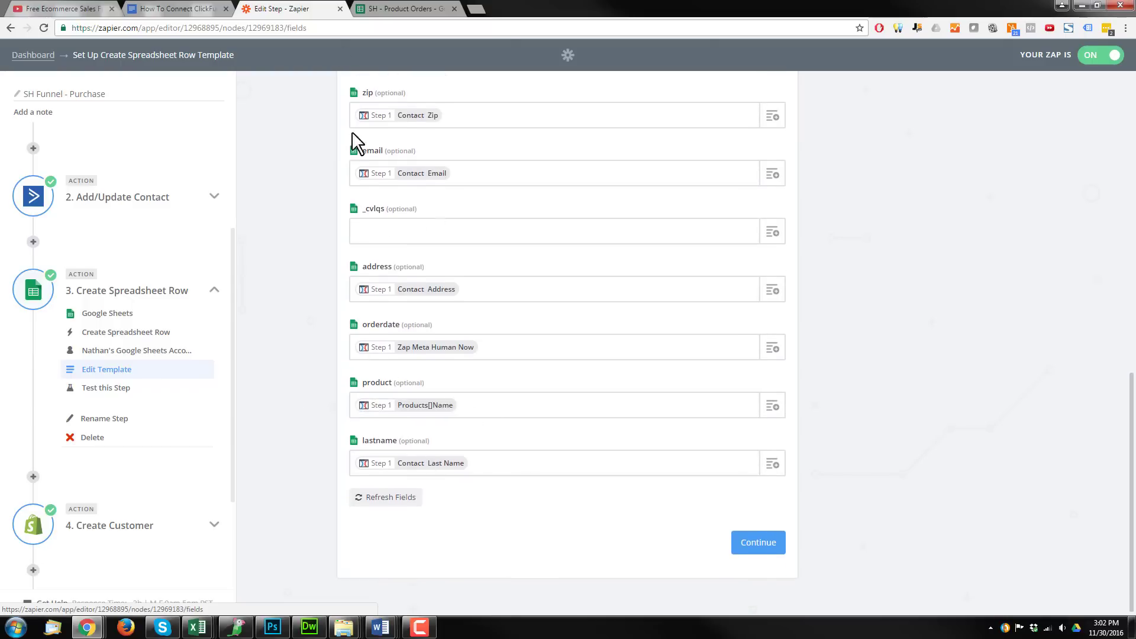
click(406, 7)
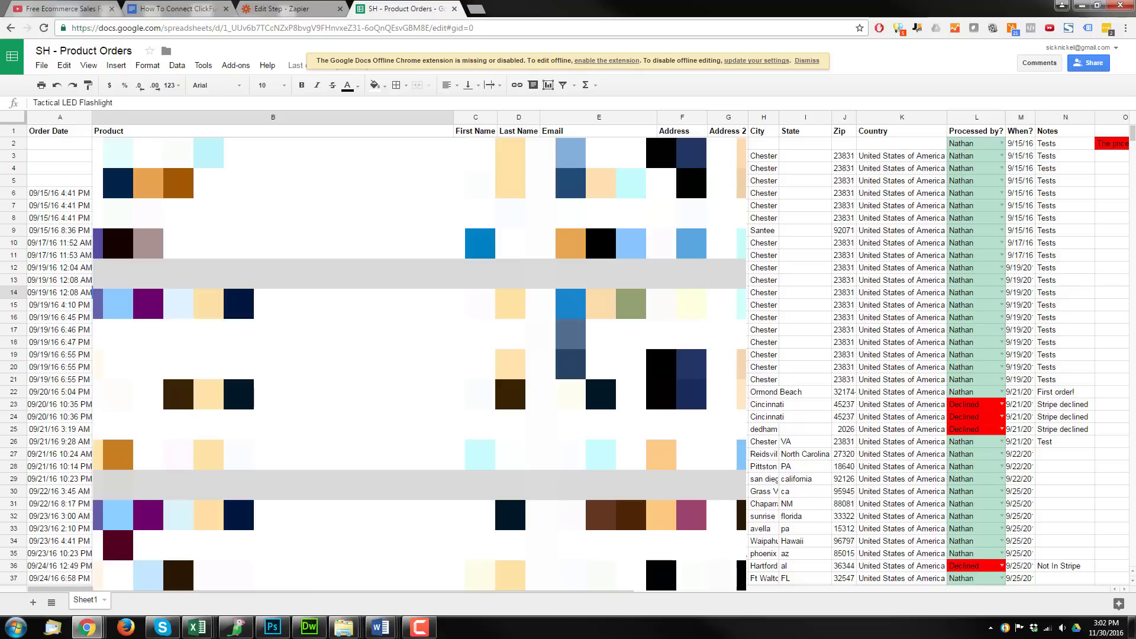
click(42, 132)
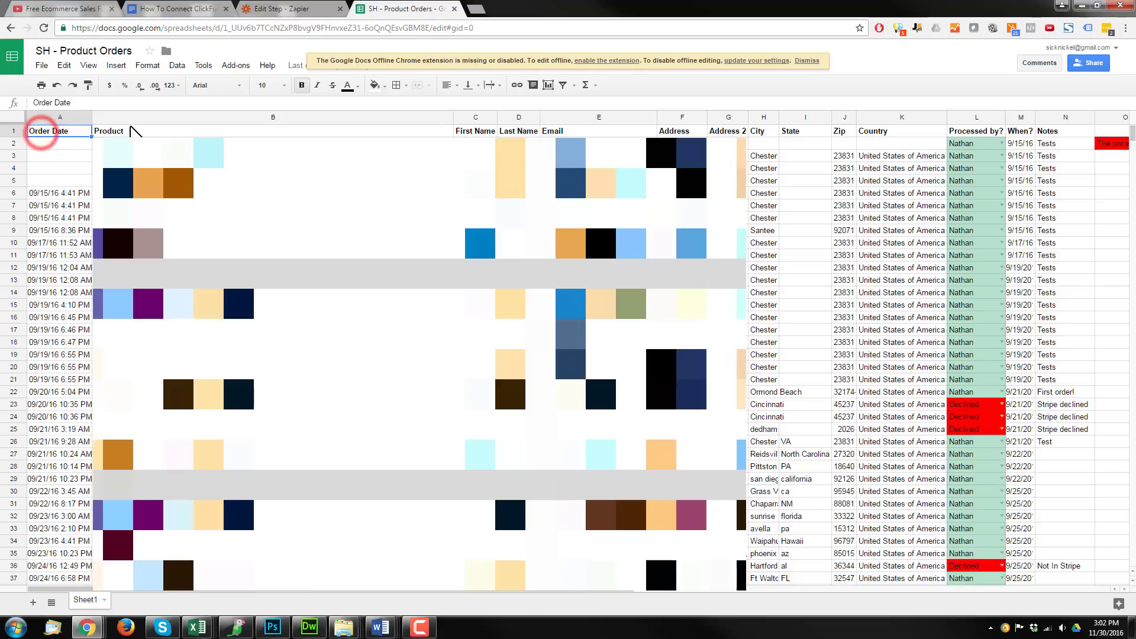
click(108, 131)
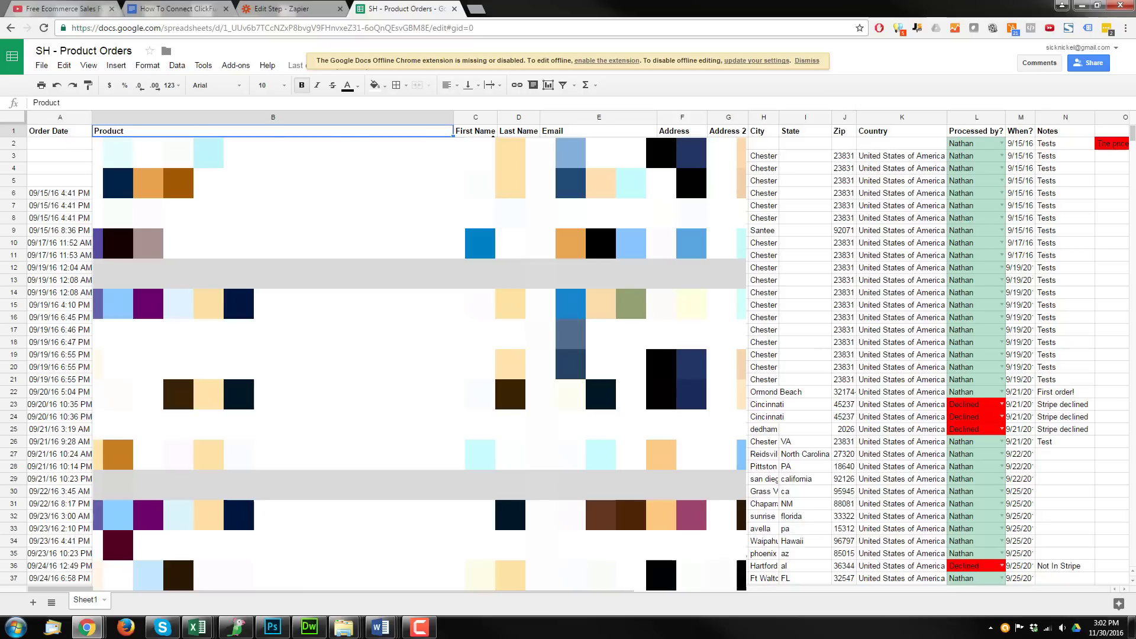
click(470, 131)
click(516, 131)
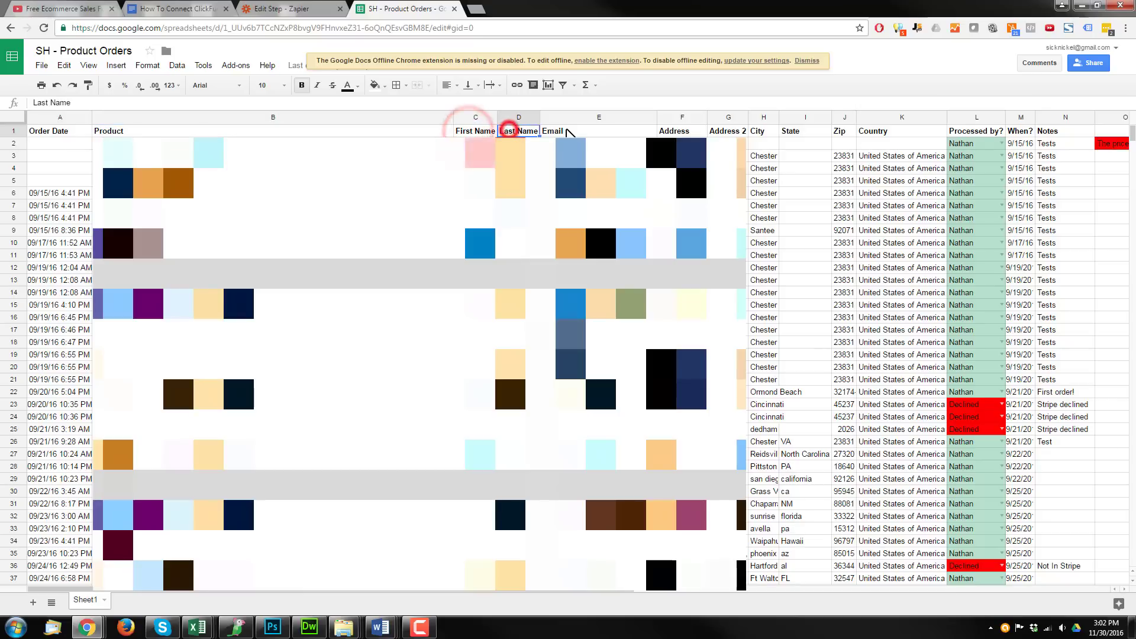
click(566, 130)
click(667, 131)
click(732, 131)
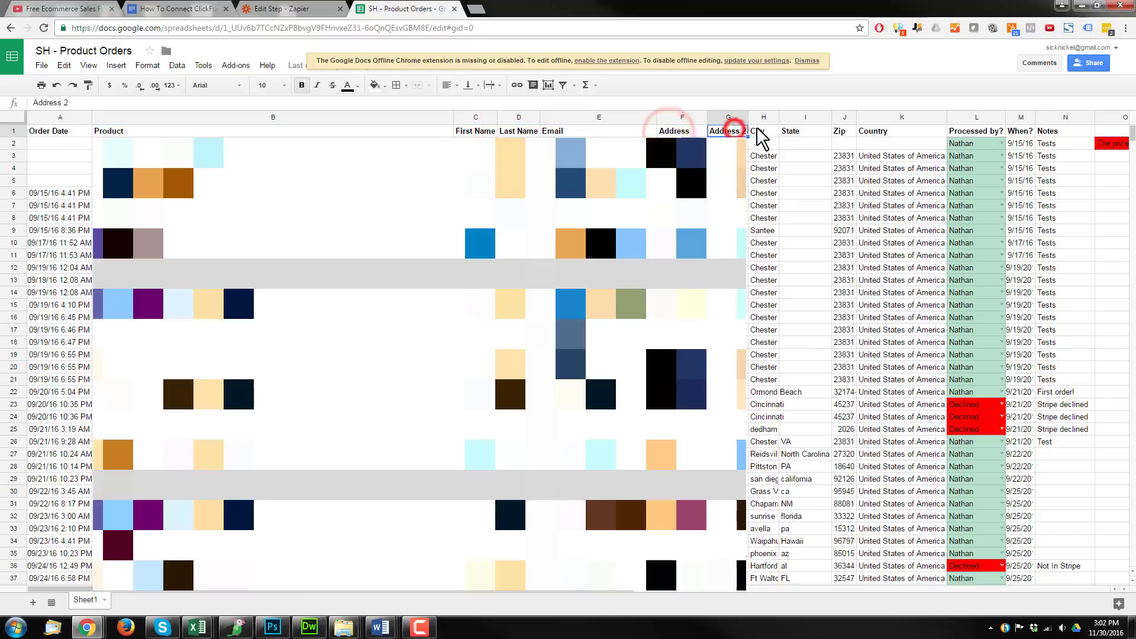
click(757, 132)
click(790, 131)
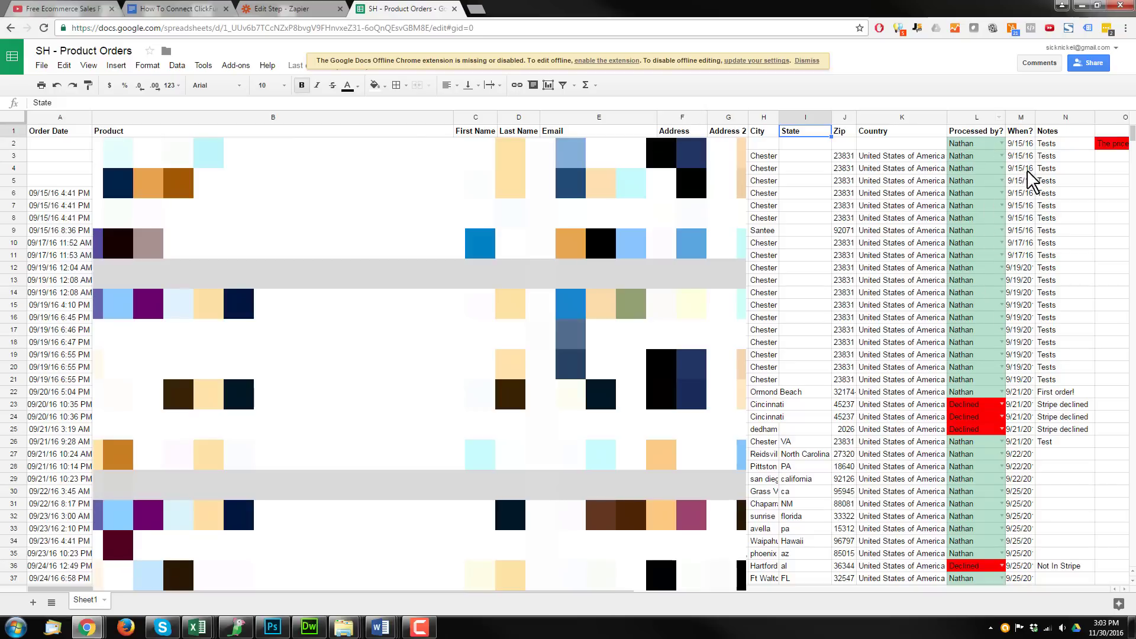
click(285, 9)
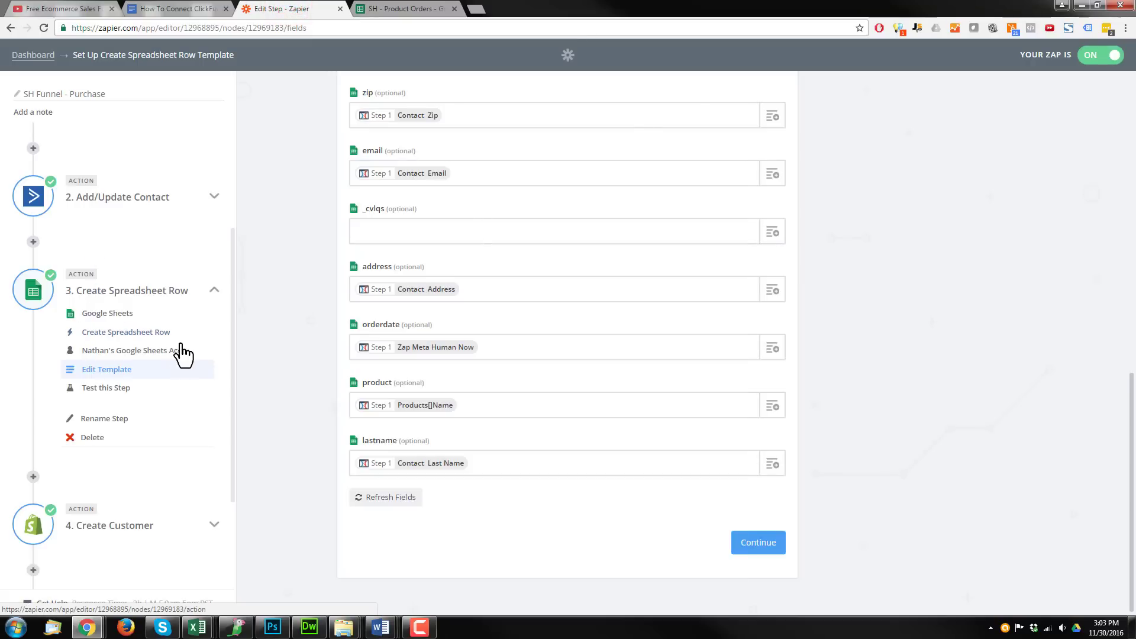
Scroll the page and switch to the SH - Product Orders spreadsheet.
drag(232, 359, 236, 190)
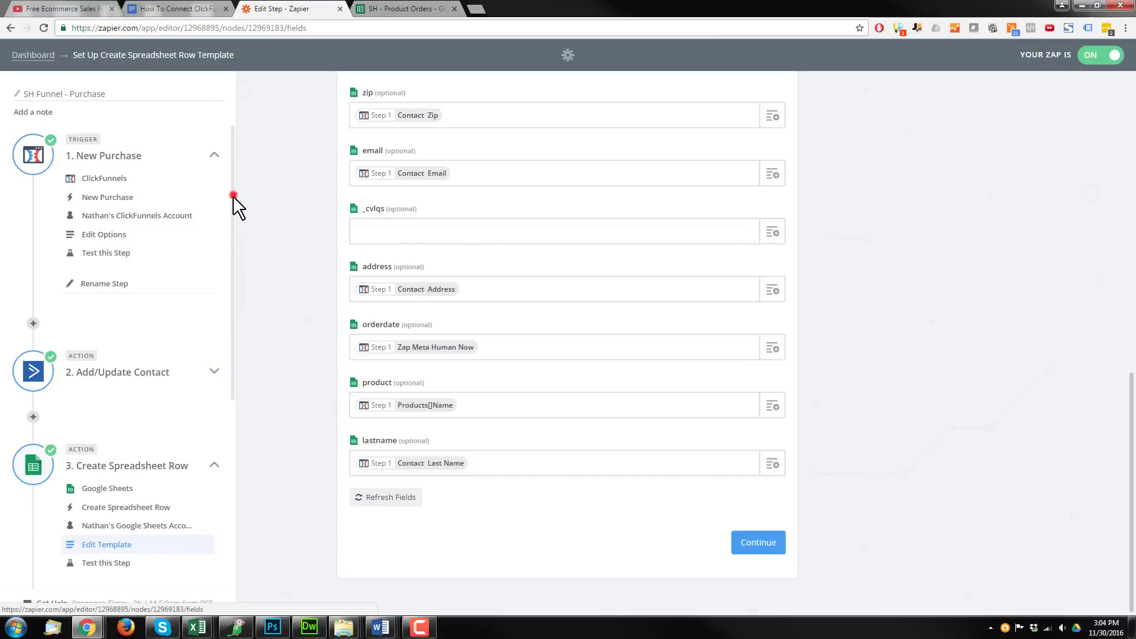
drag(232, 195, 240, 342)
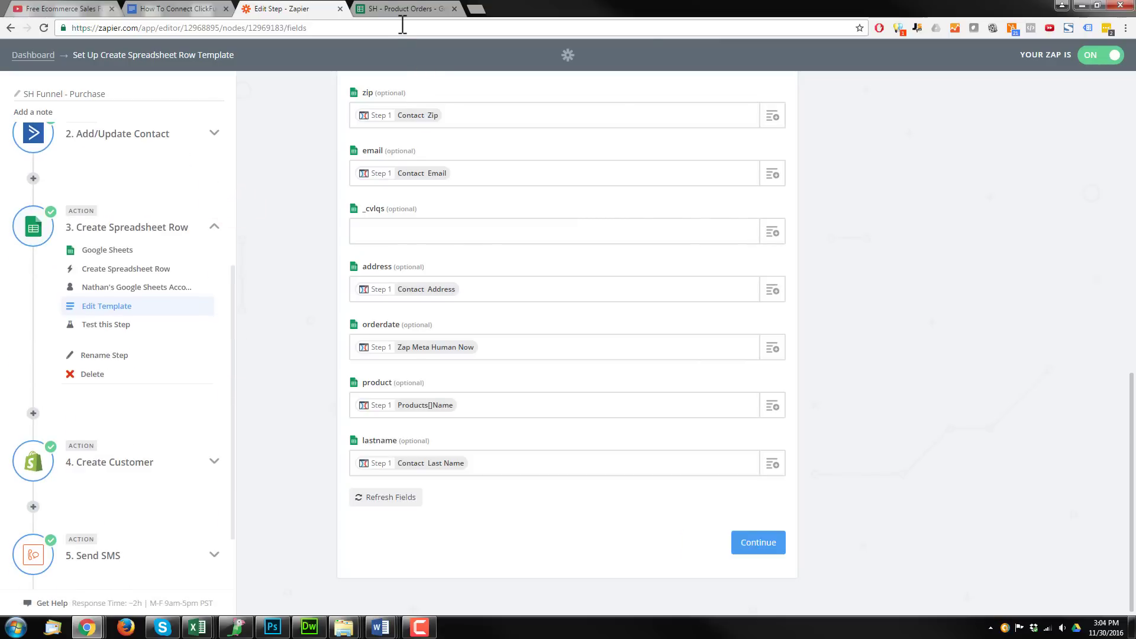
click(409, 8)
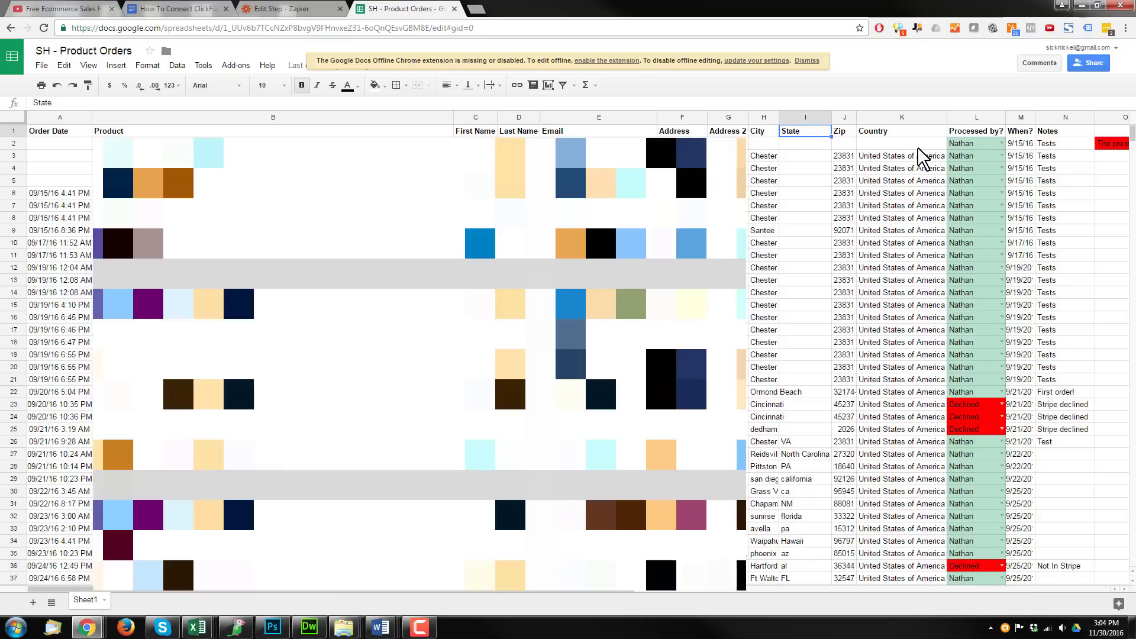
Back in the zap editor, expand step 4 Create Customer and show its Shopify app choice.
key(ctrl+shift+Tab)
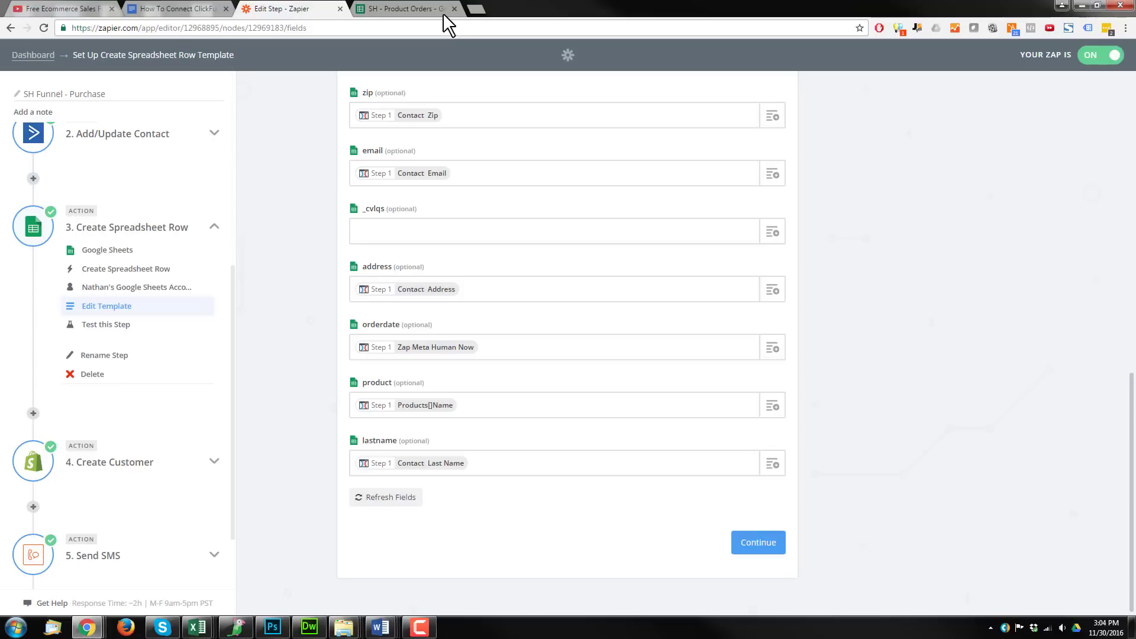
click(122, 463)
scroll(106, 443, down, 3)
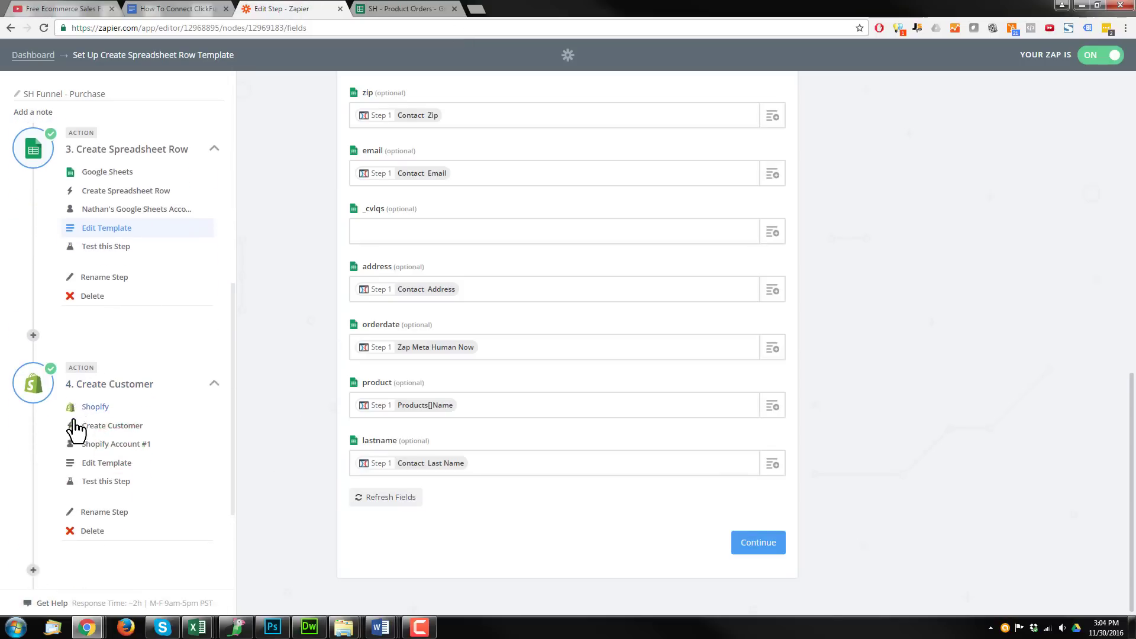
click(97, 308)
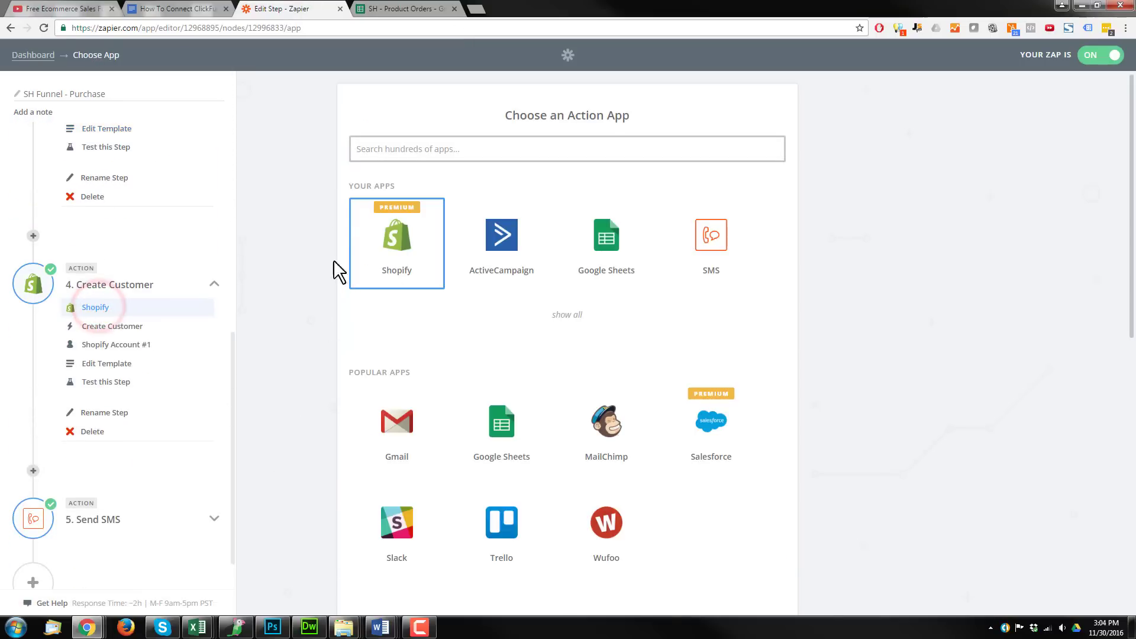
Open the Create Customer action's Set up Shopify Customer template to view its Step 1 field mappings.
click(104, 328)
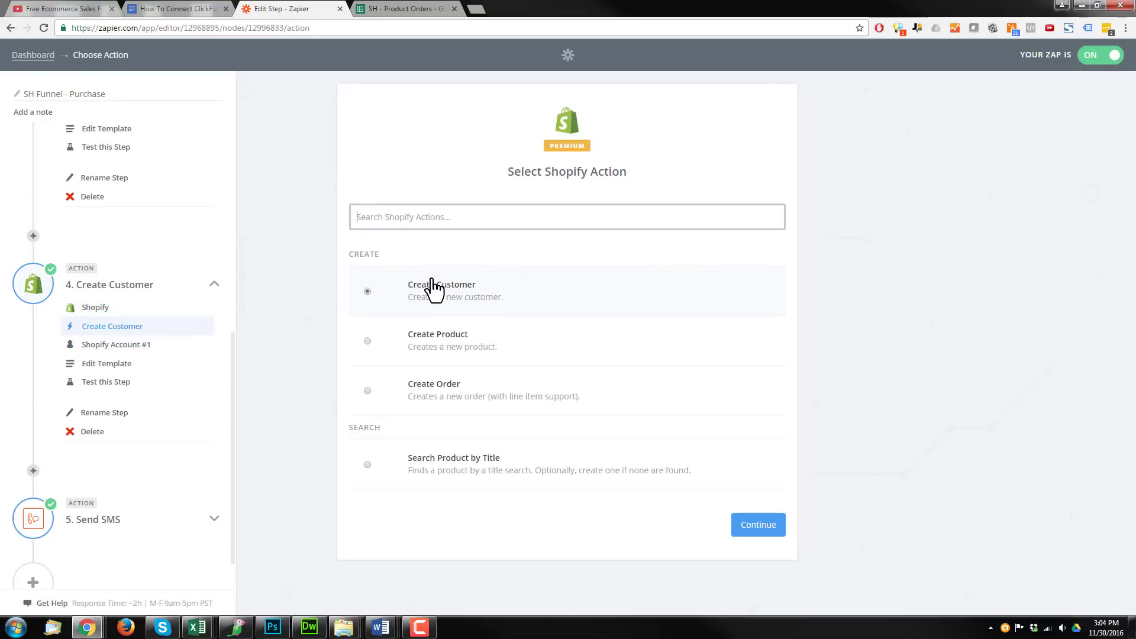
click(113, 365)
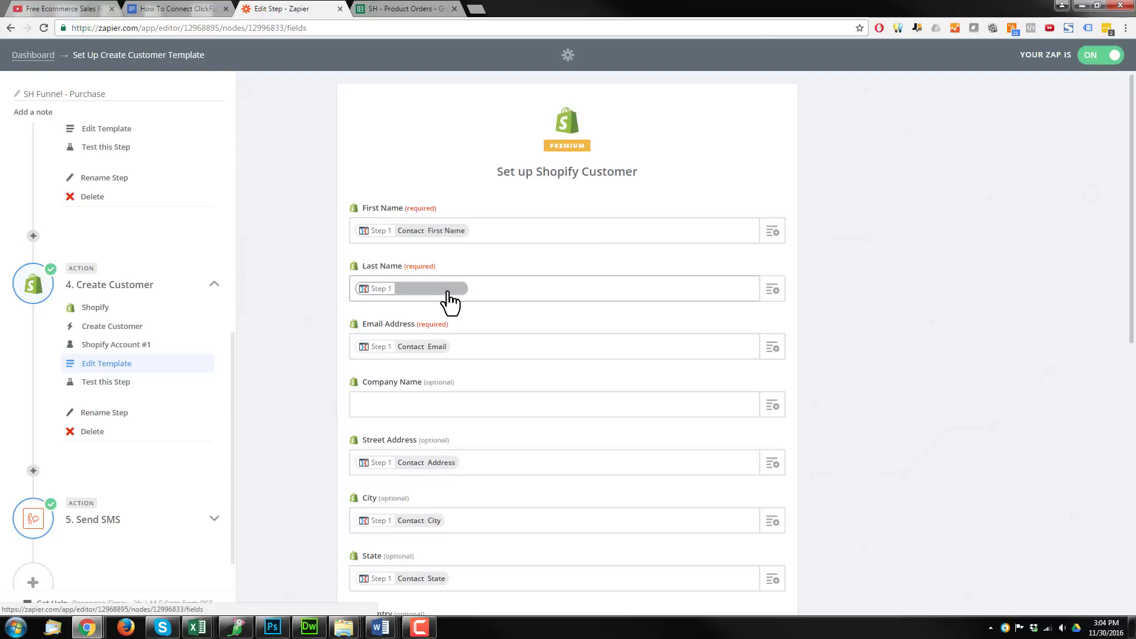
scroll(514, 343, down, 2)
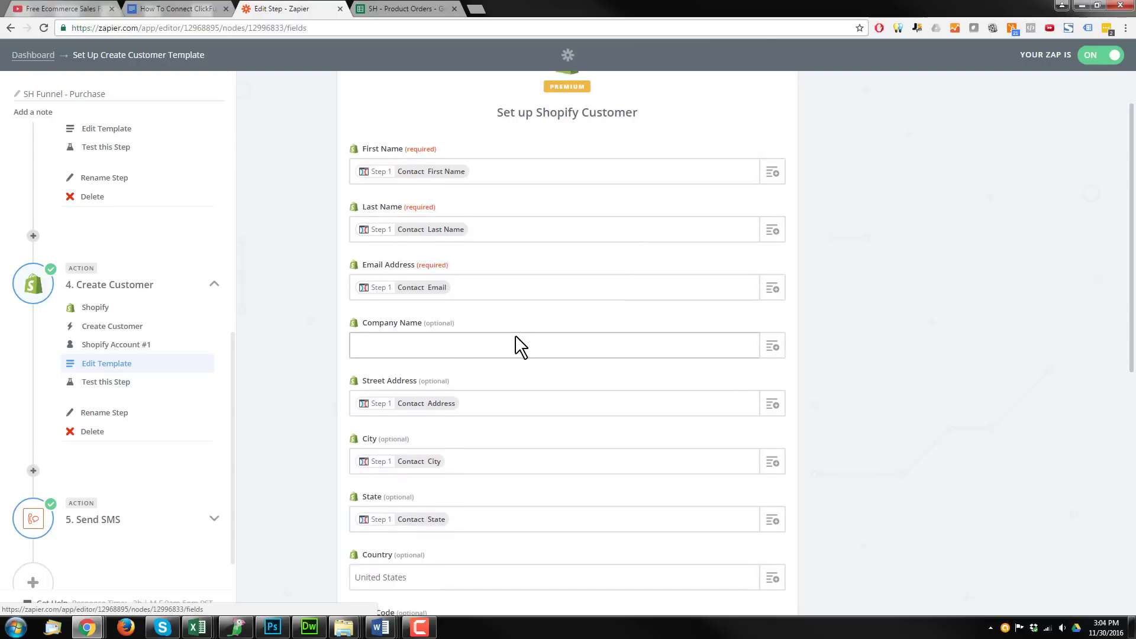
scroll(410, 349, down, 2)
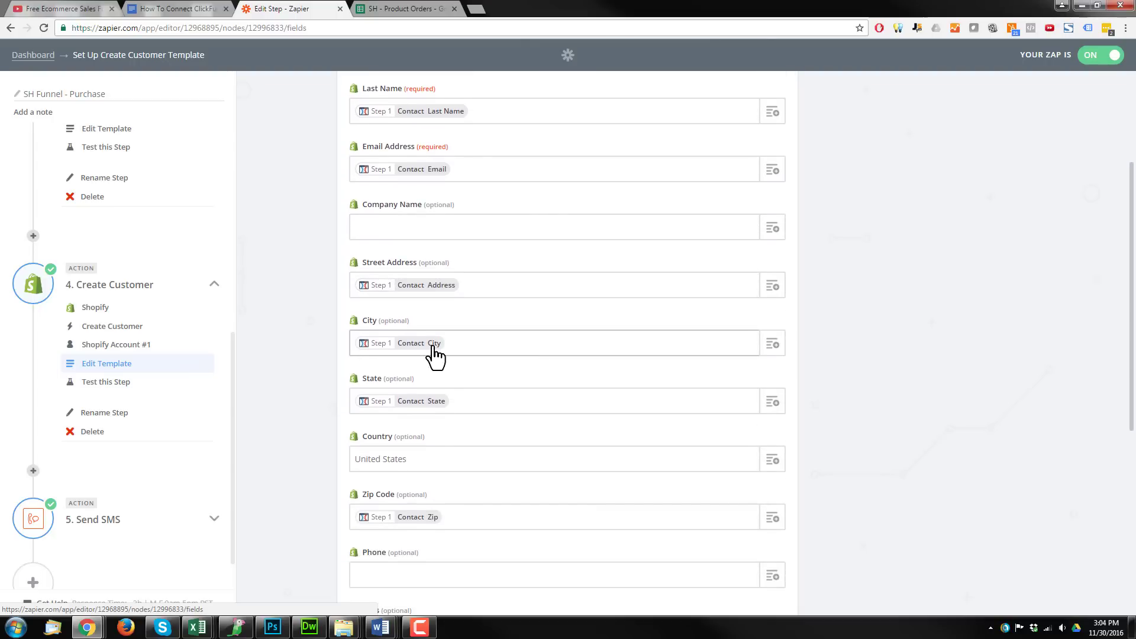
scroll(435, 348, down, 2)
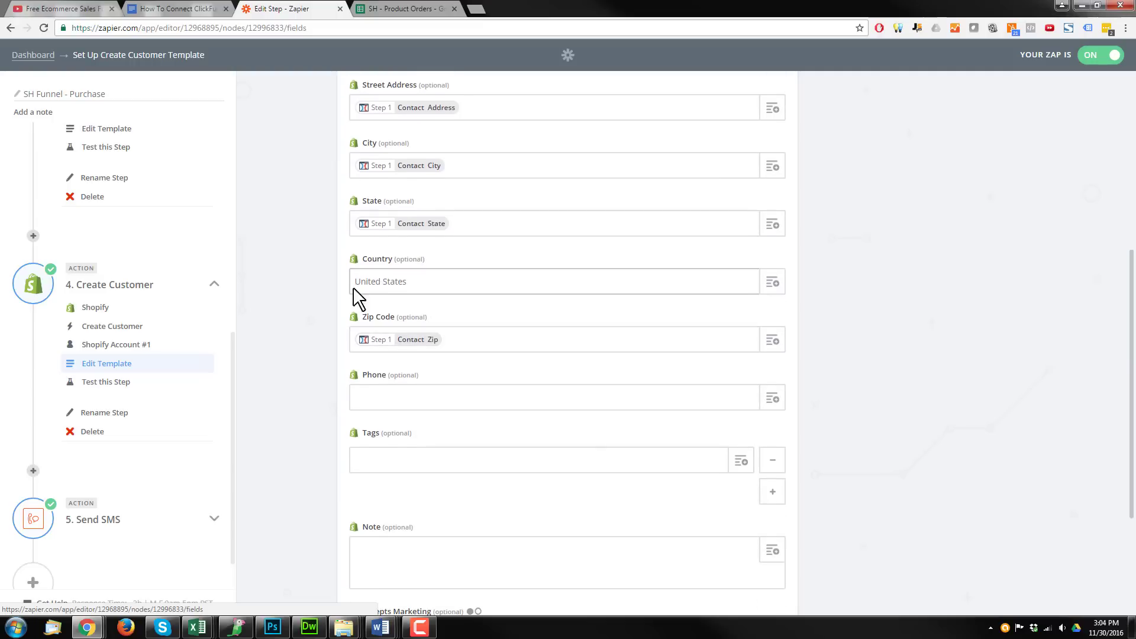
click(446, 286)
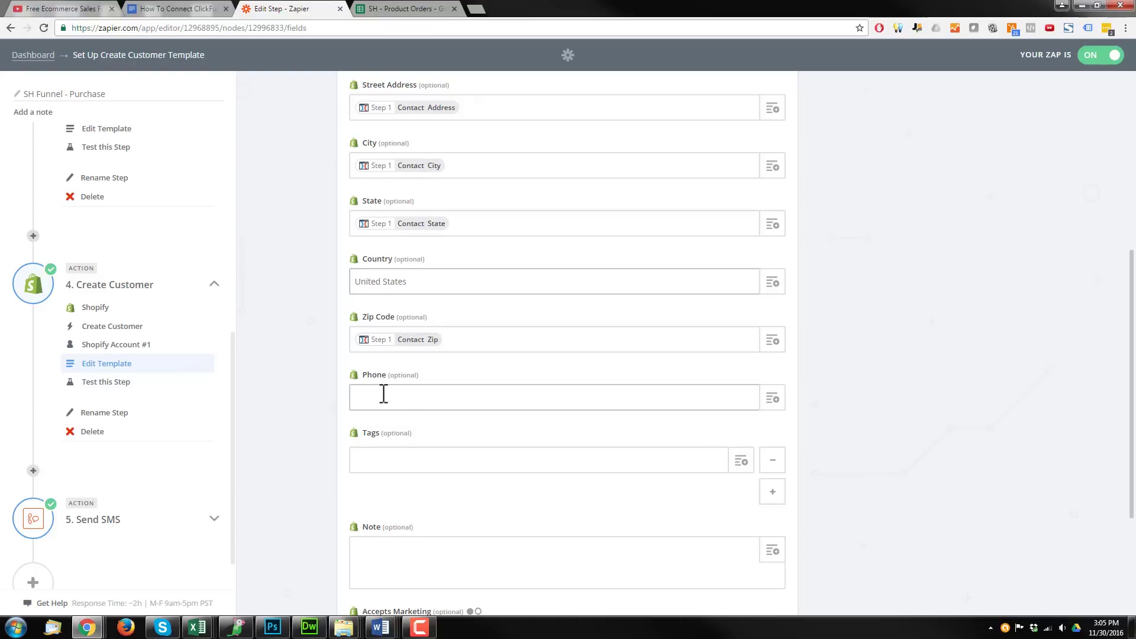
scroll(384, 394, down, 3)
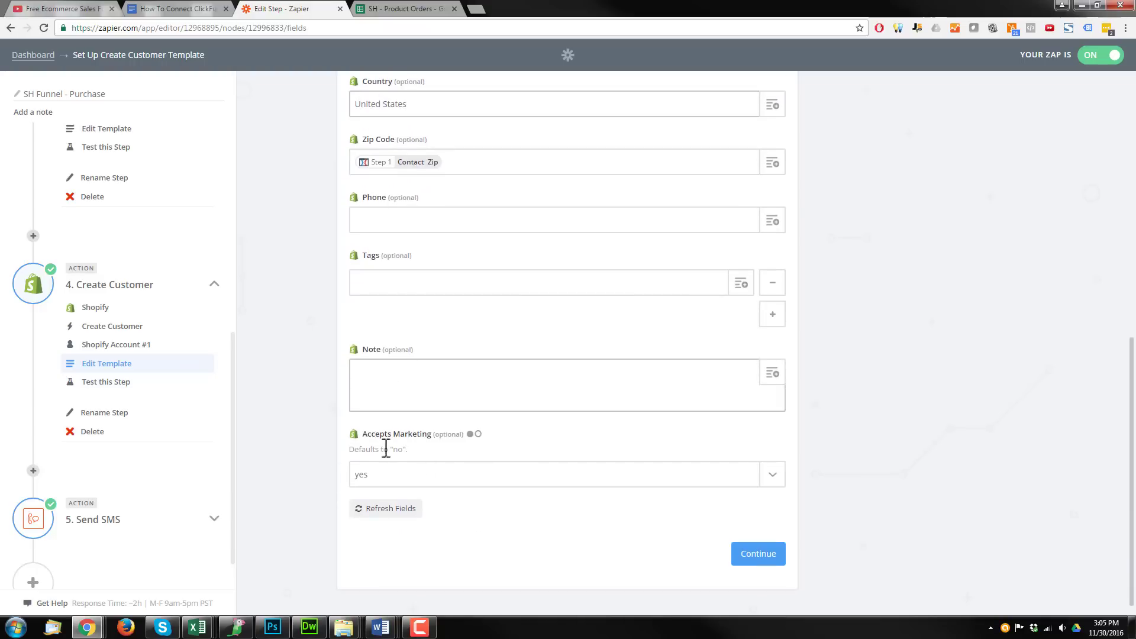
scroll(398, 436, up, 7)
scroll(491, 444, up, 2)
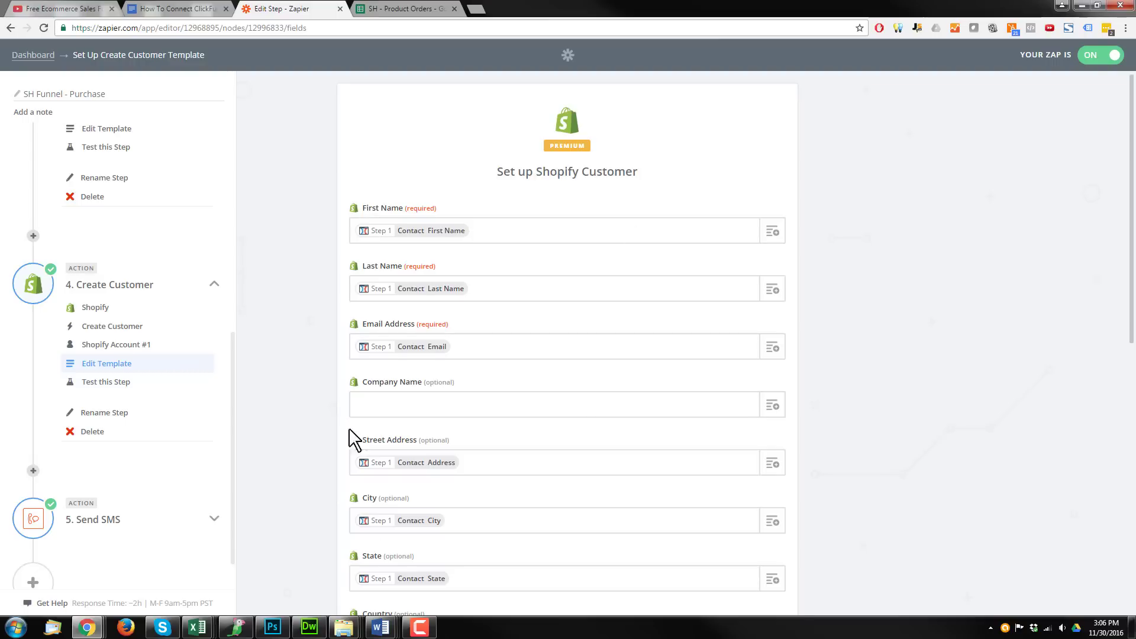
Scroll through the zap's steps in the editor sidebar to review the setup.
scroll(354, 441, down, 2)
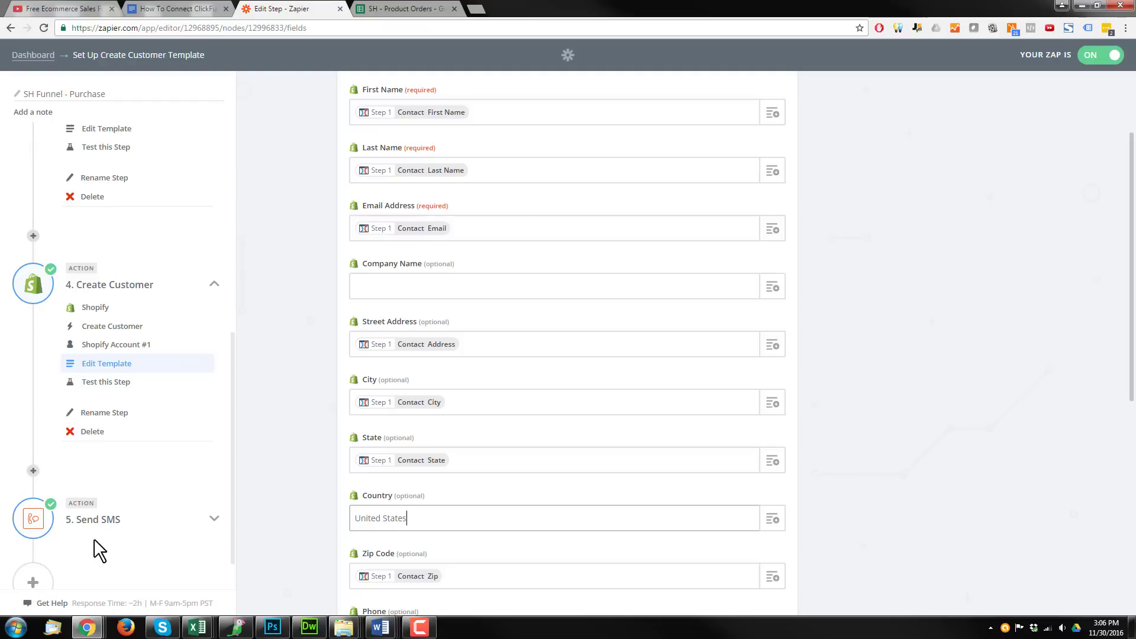
scroll(100, 550, up, 8)
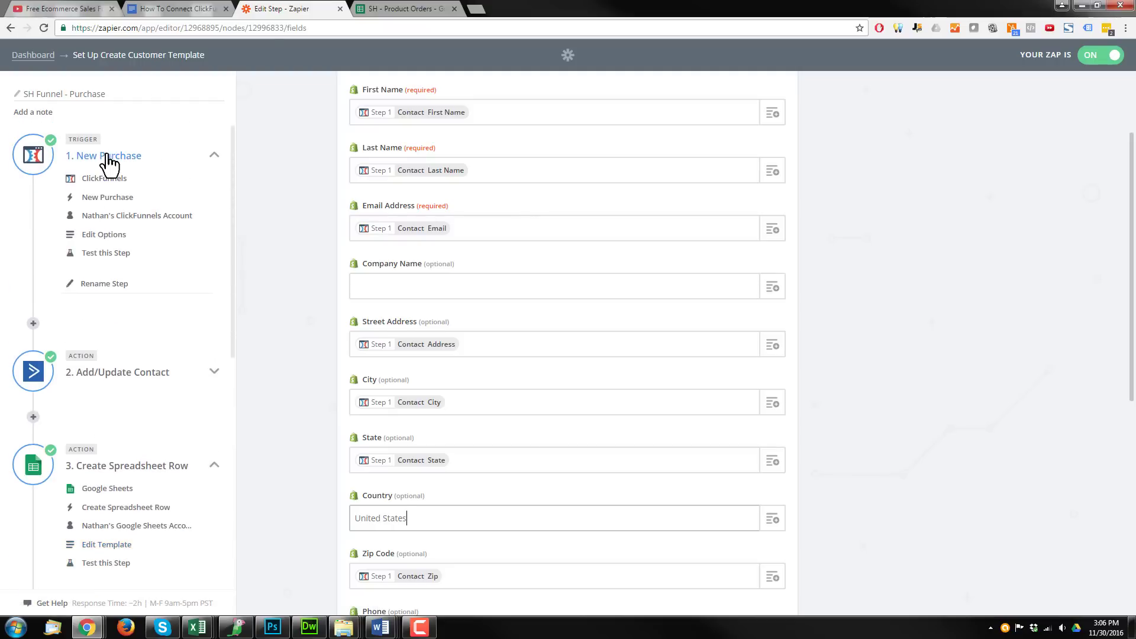
scroll(101, 183, down, 1)
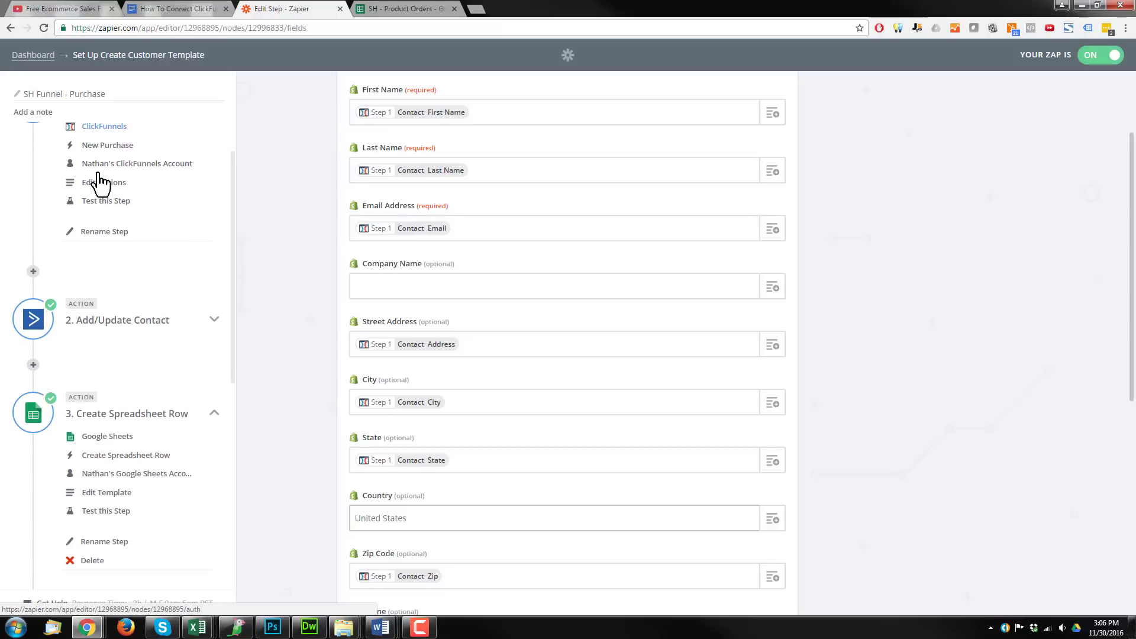
scroll(100, 184, down, 1)
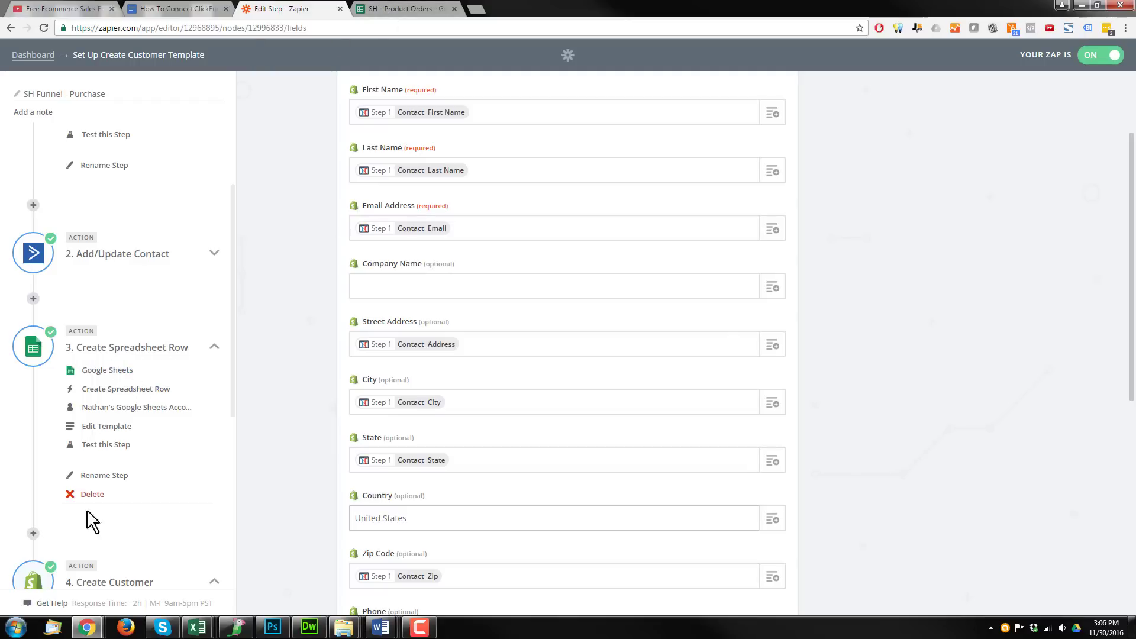
scroll(159, 375, down, 3)
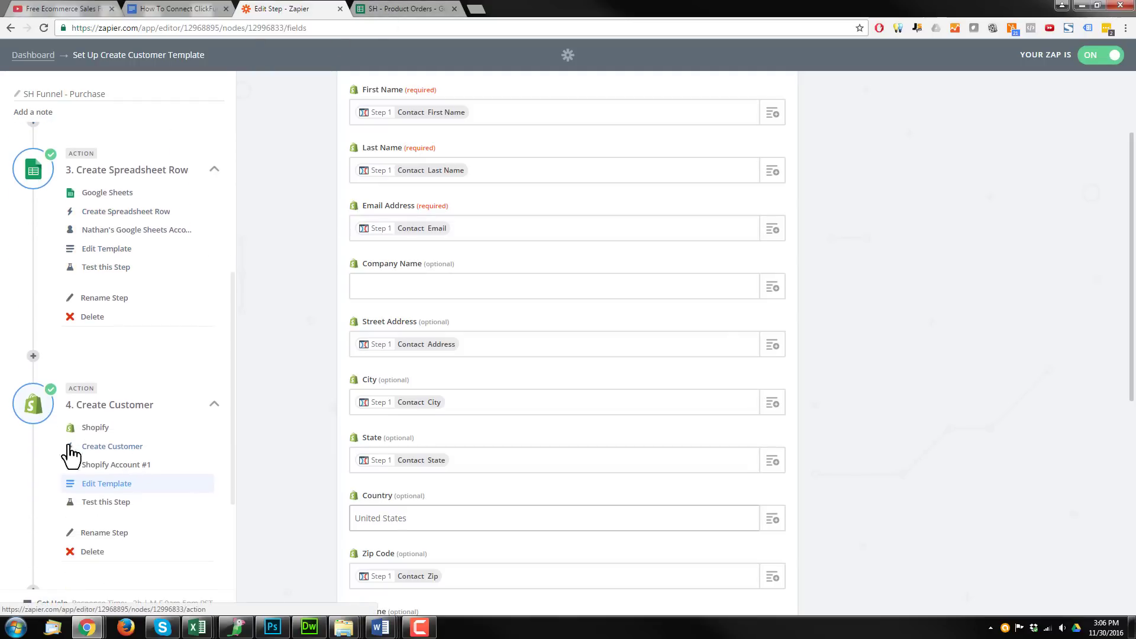
scroll(90, 436, down, 1)
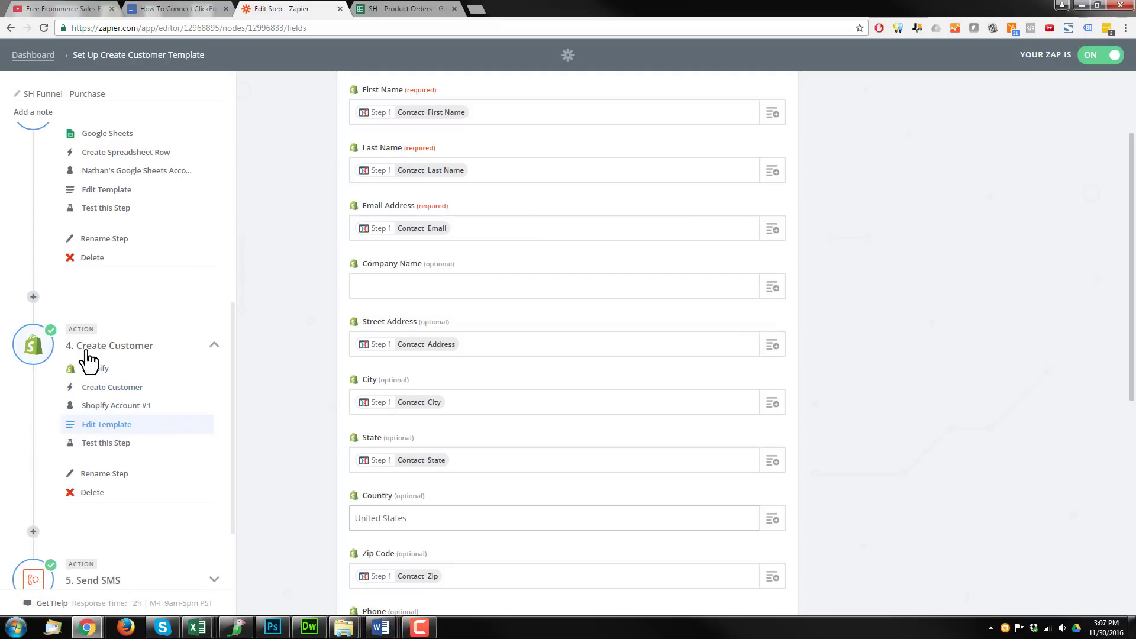
Compare the zap with the SH - Product Orders sheet, ending on row 180's 3 Monkey Fists order.
click(392, 8)
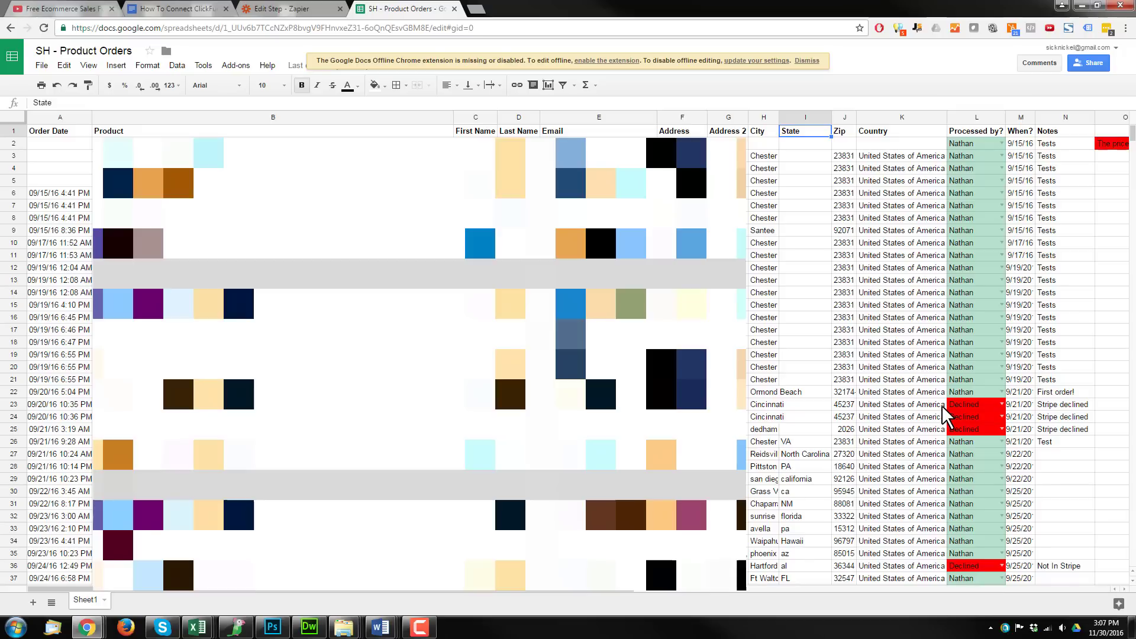
click(283, 9)
scroll(178, 233, up, 6)
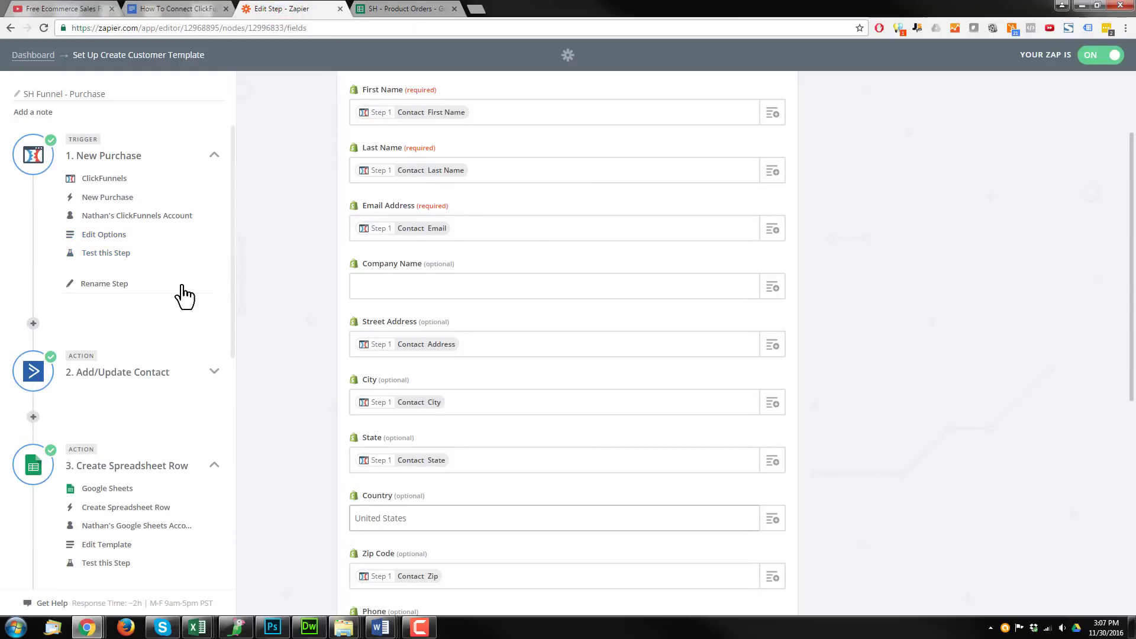
click(407, 8)
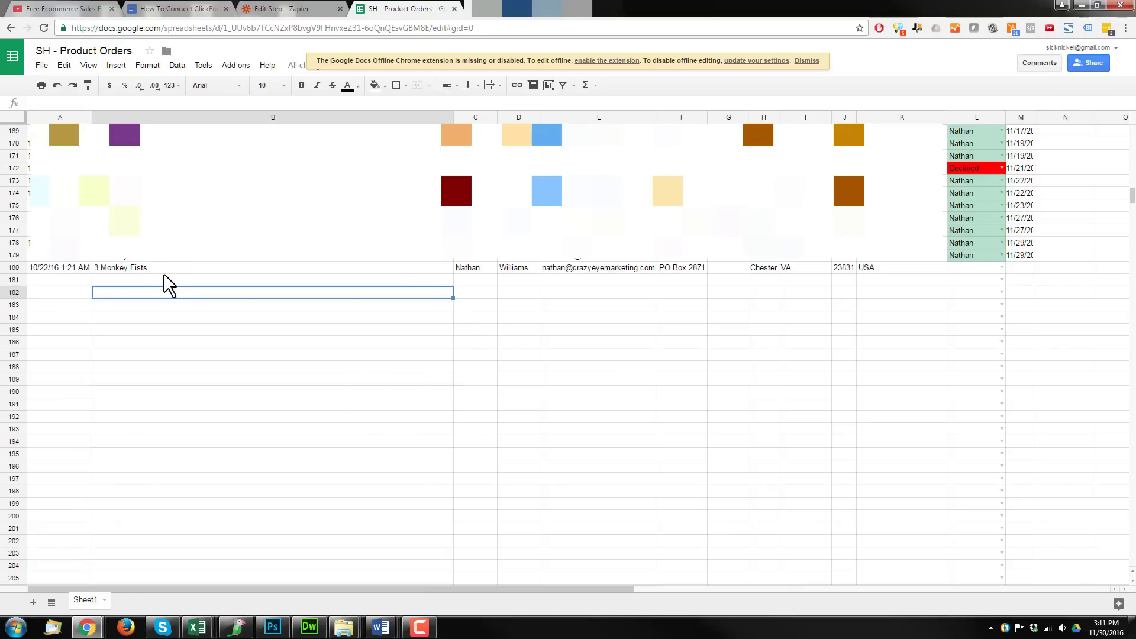
click(146, 268)
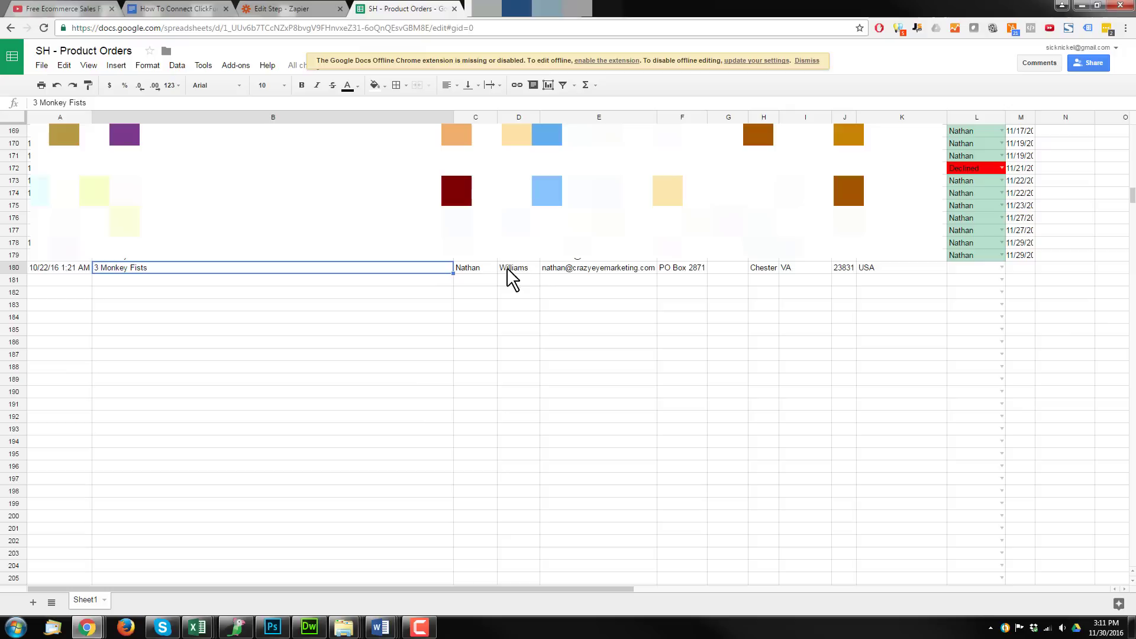
click(987, 269)
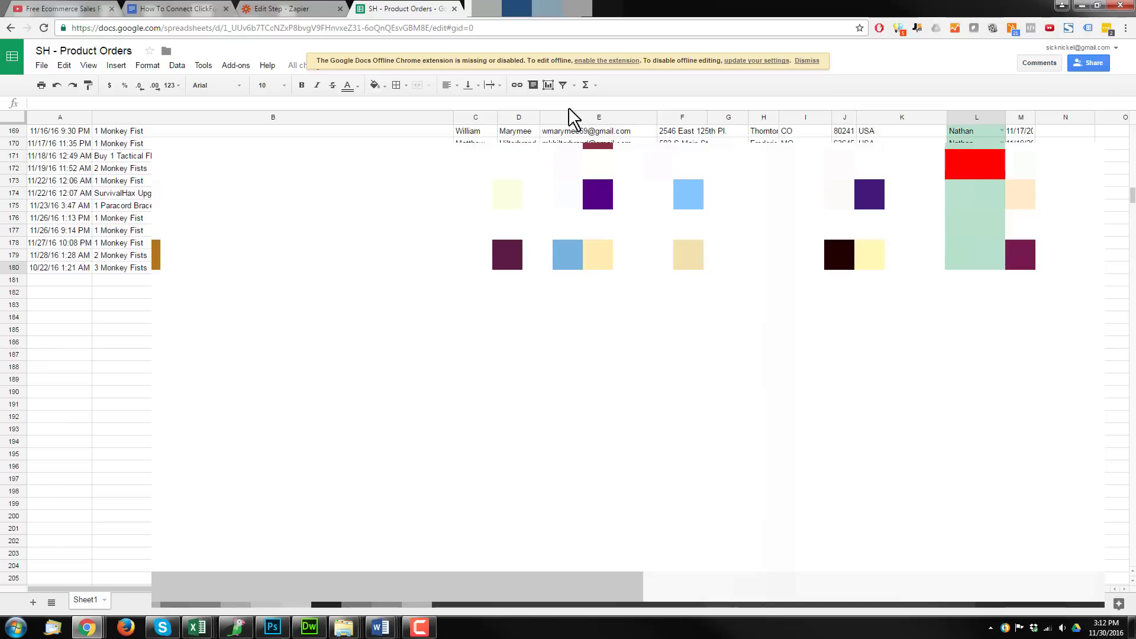
Start a new Shopify order and search for the customer from row 180 of the sheet.
click(490, 12)
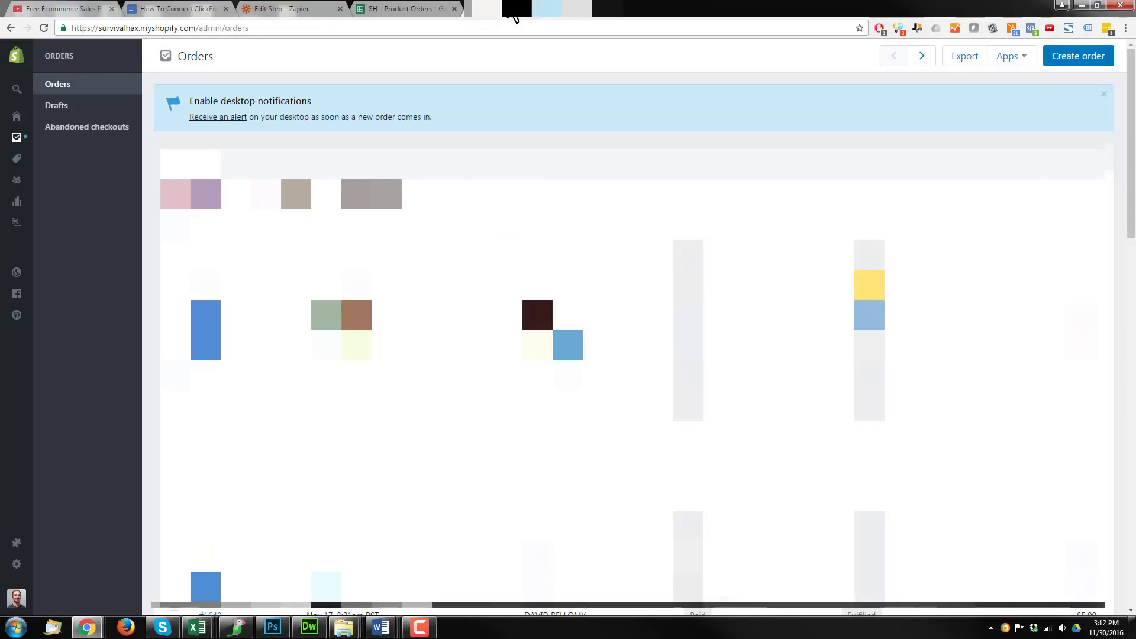
mouse_move(23, 147)
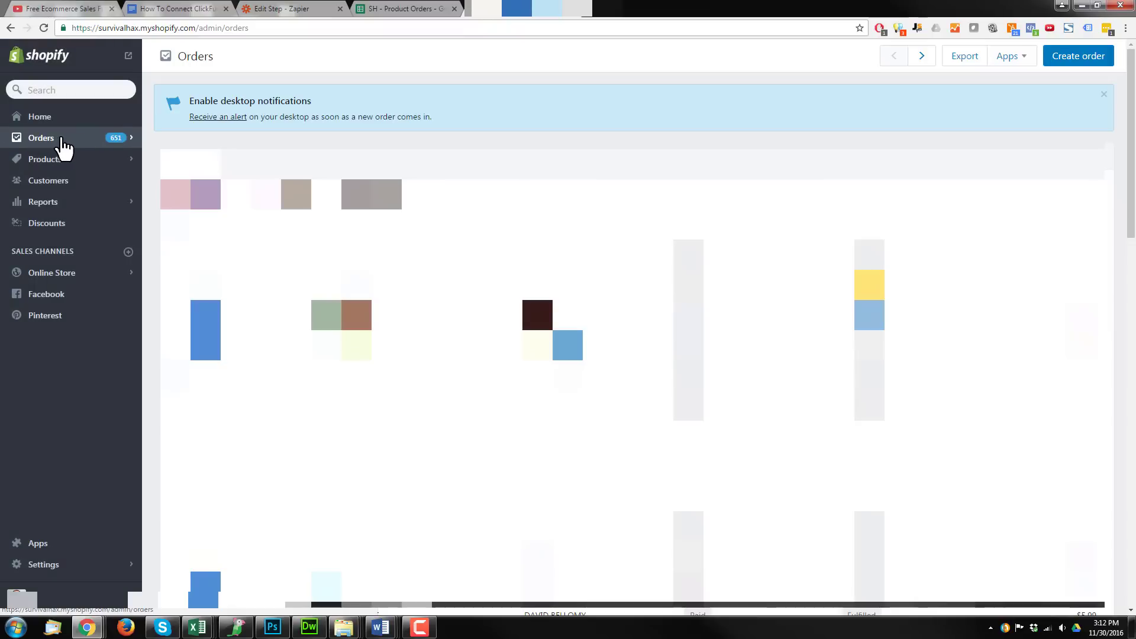
click(1077, 58)
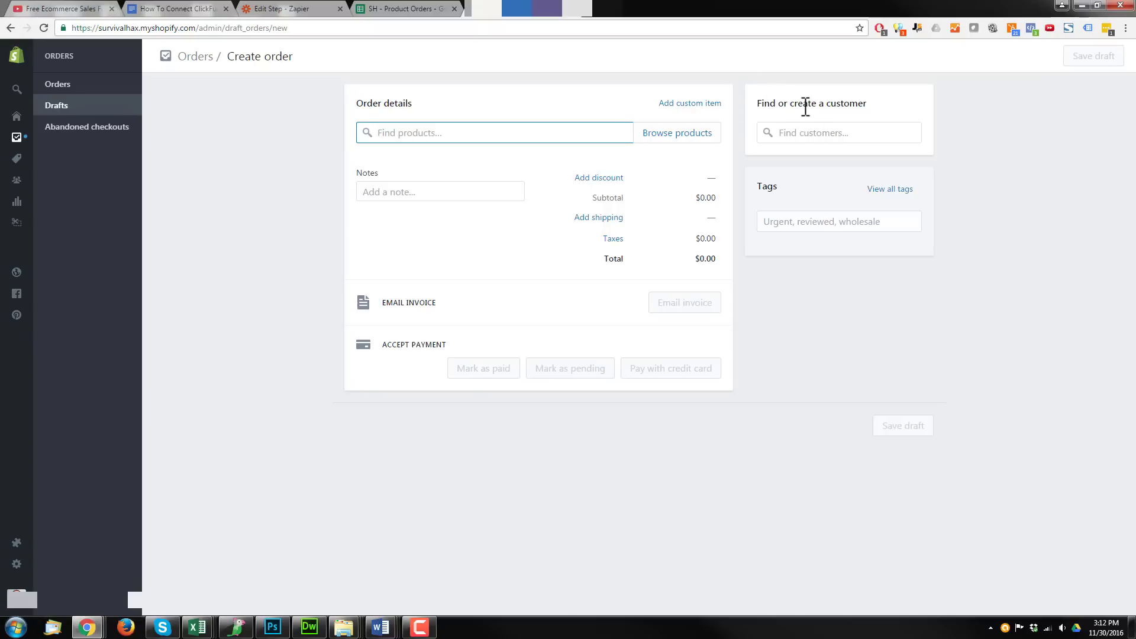
click(835, 133)
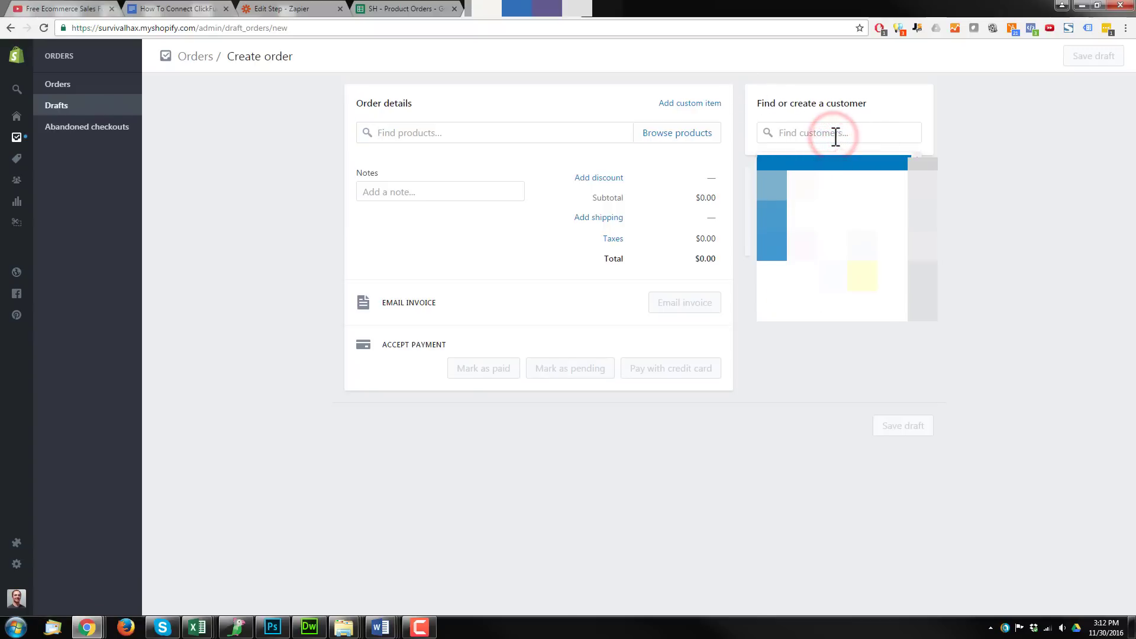
text(nathan)
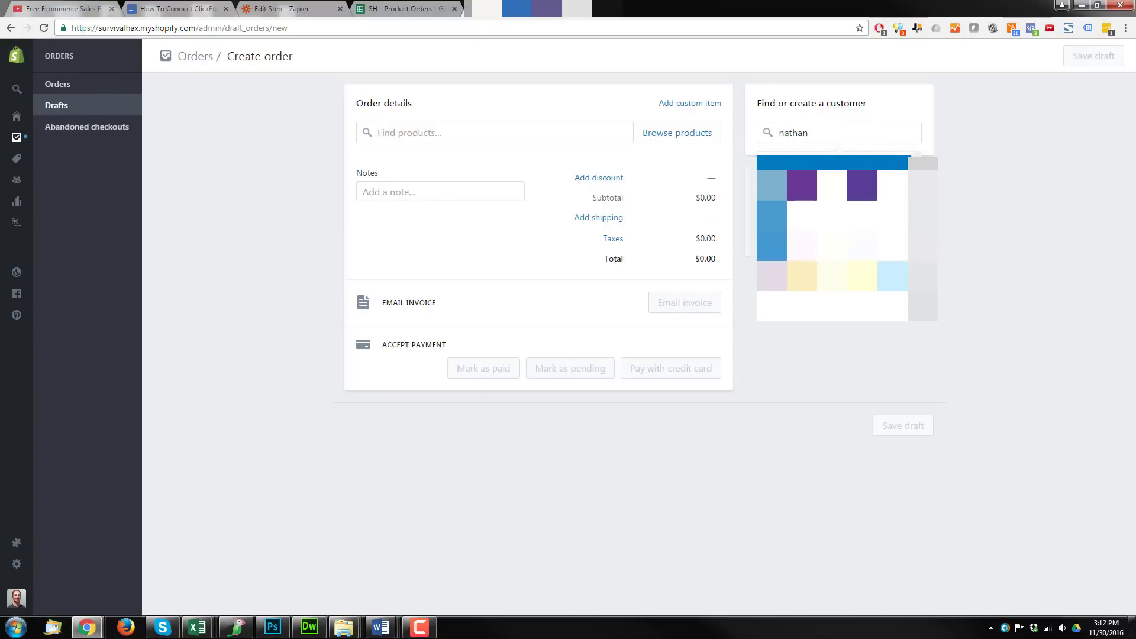
click(394, 9)
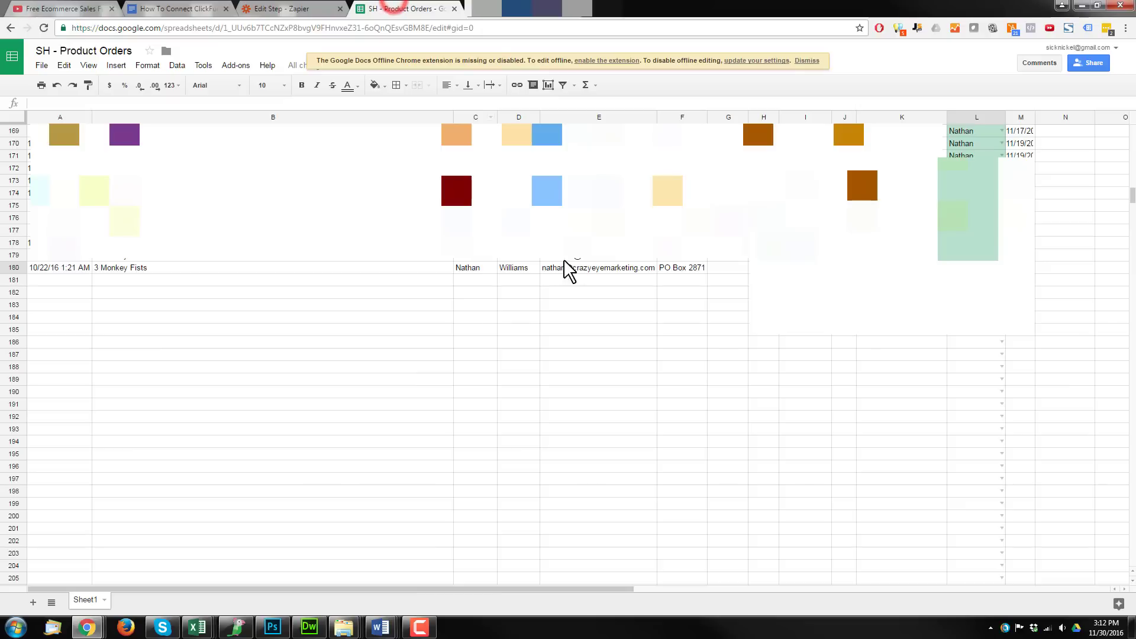
click(474, 269)
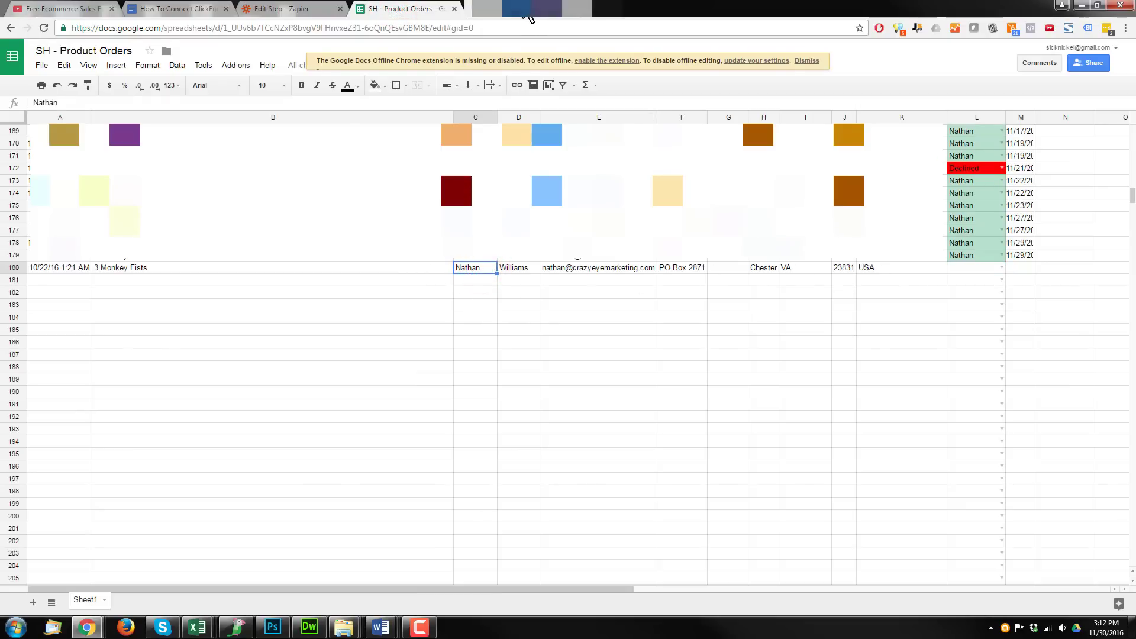
click(525, 10)
Add the $12.99 Monkey Fist keychain at quantity 3, totalling $38.97.
click(490, 129)
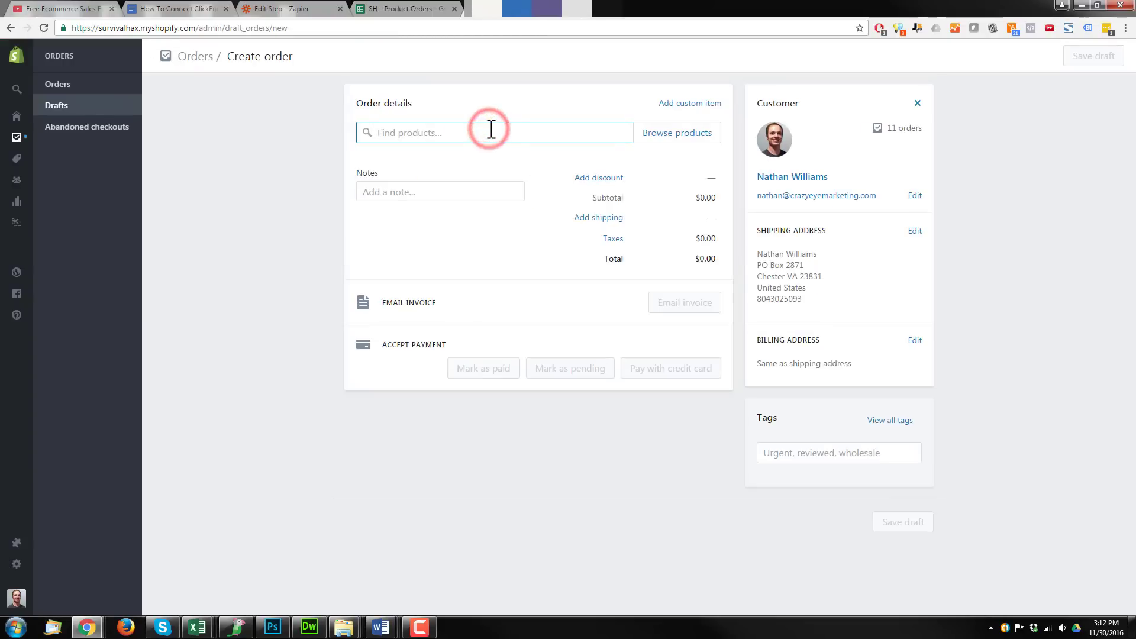
text(monke)
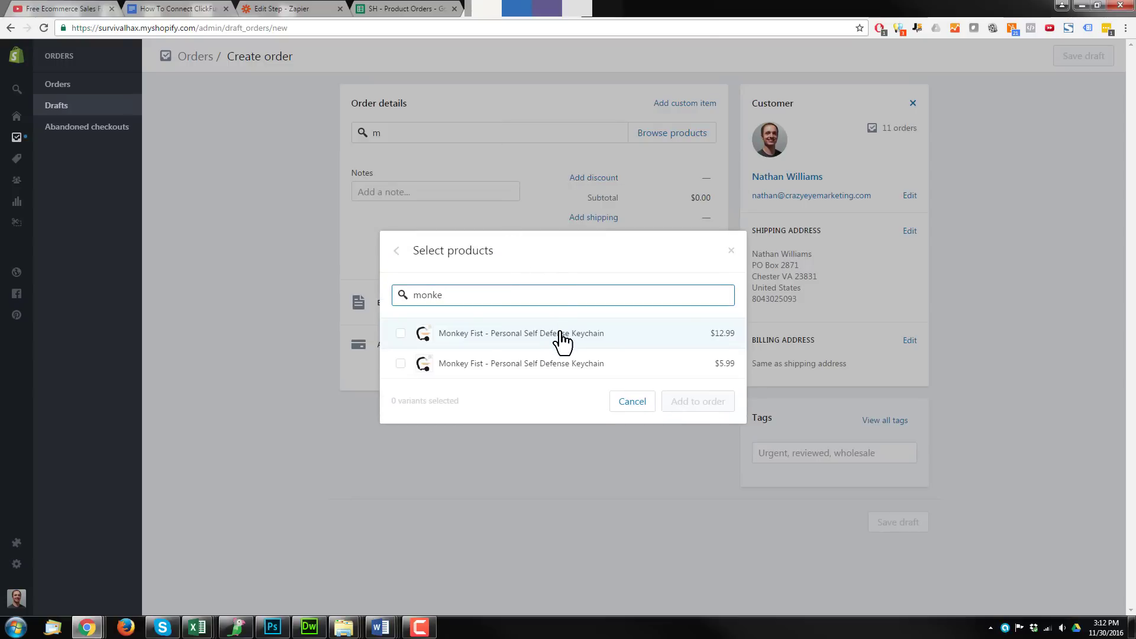
click(559, 334)
click(726, 401)
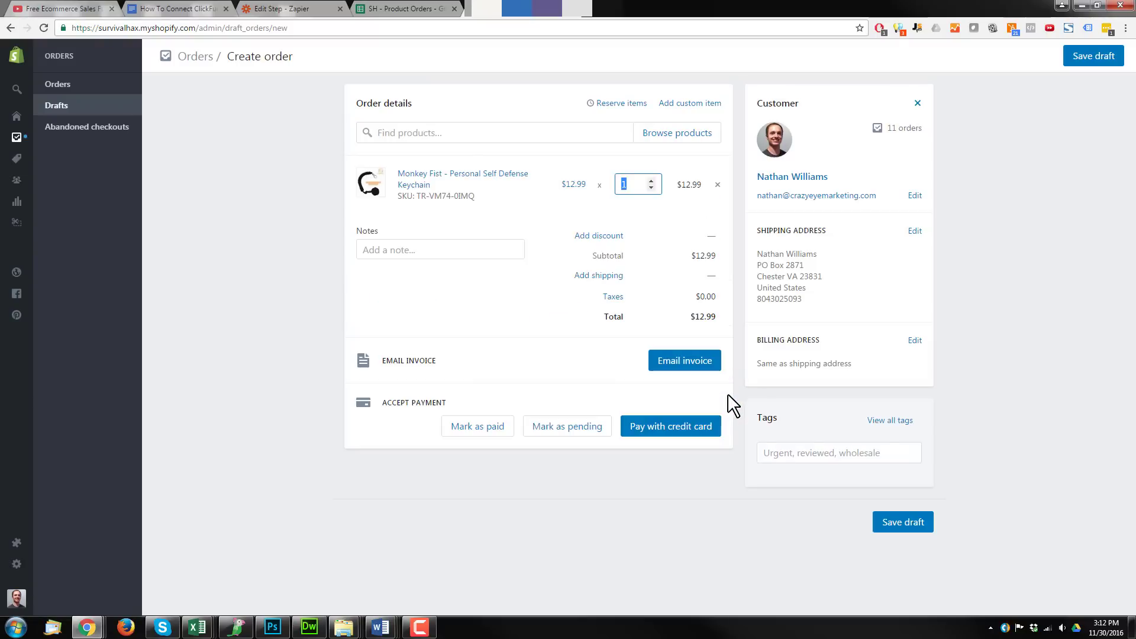
click(403, 4)
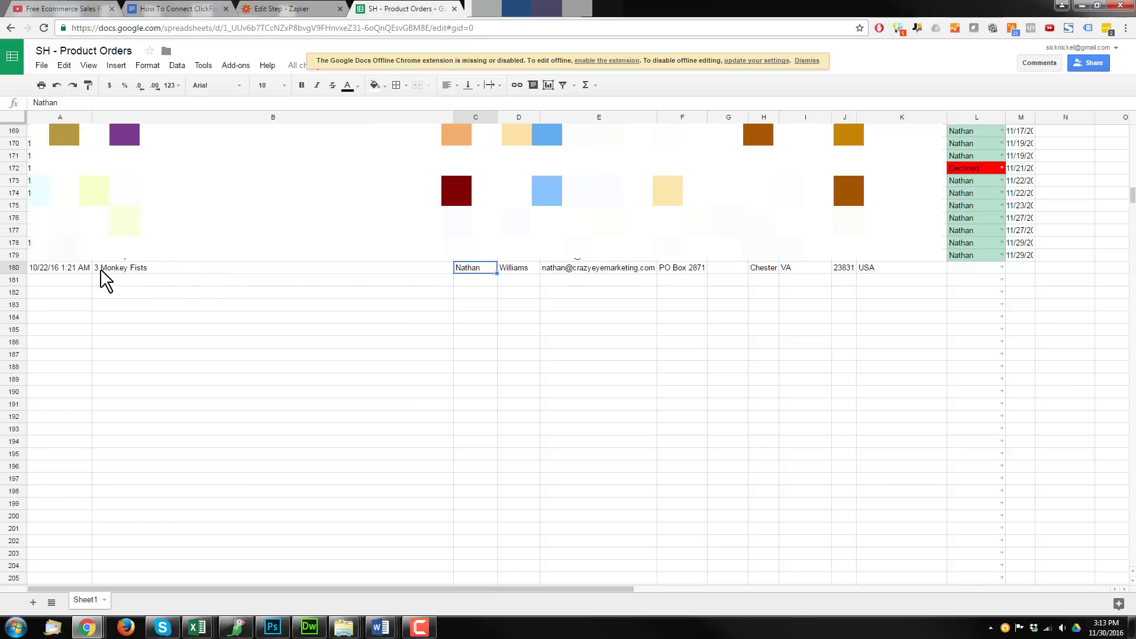
click(516, 8)
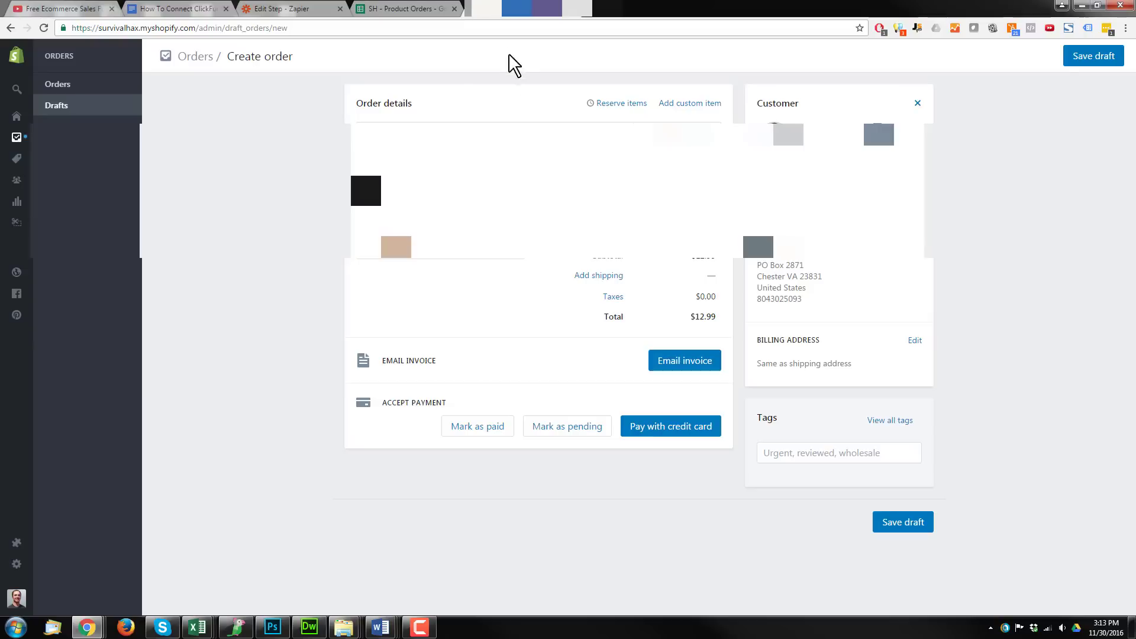
click(652, 178)
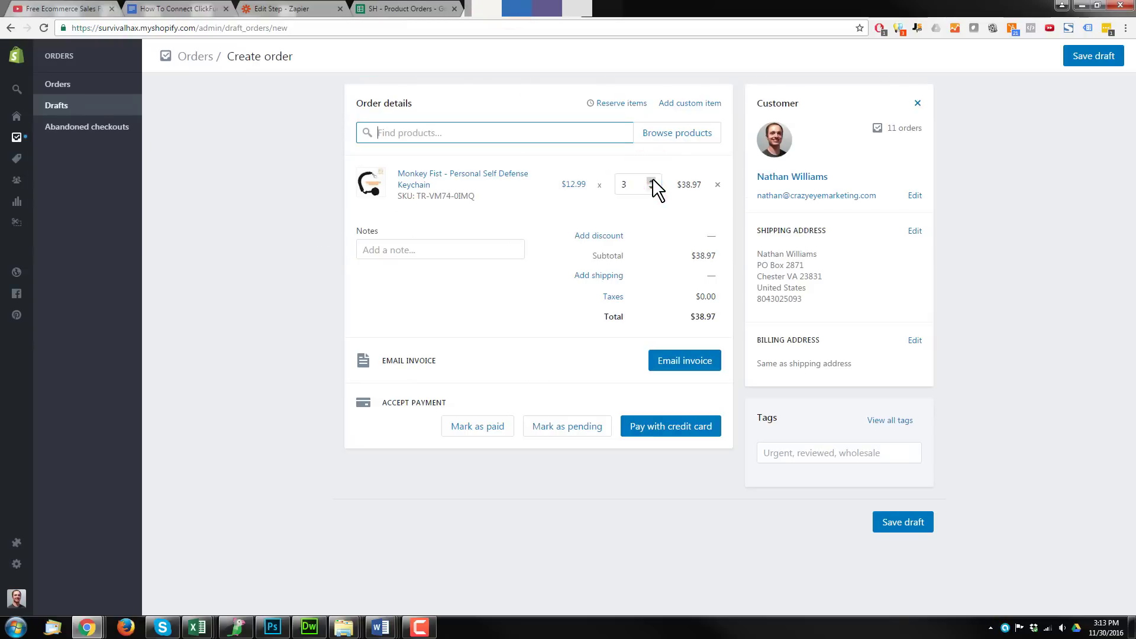
Mark the draft paid to create order #1663, then fulfil its items with Standard Shipping.
click(479, 426)
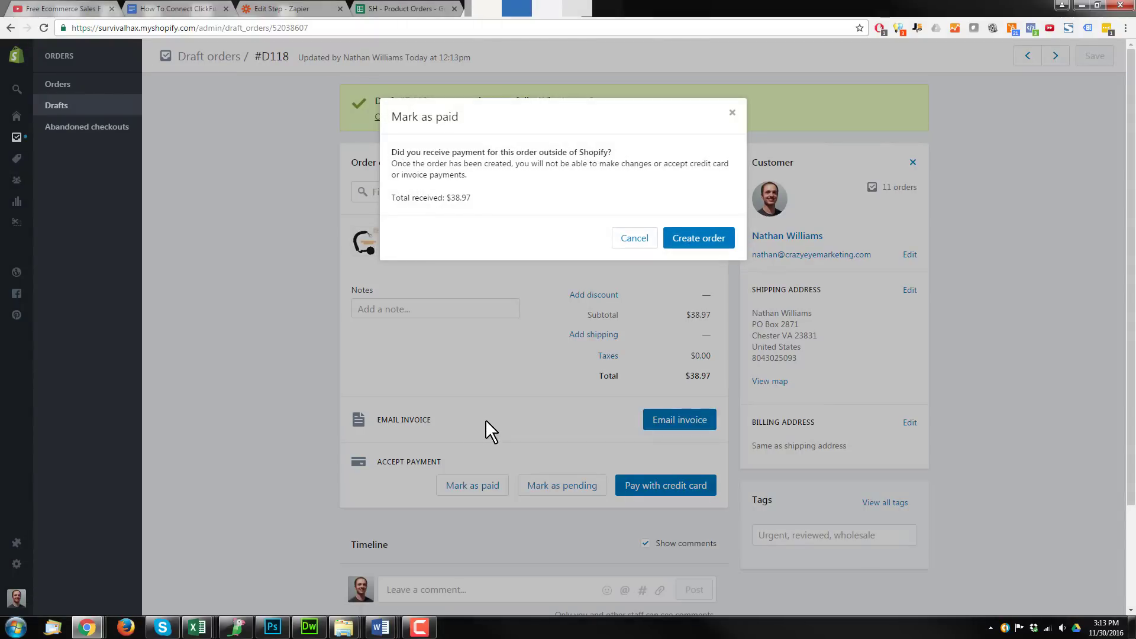
click(700, 238)
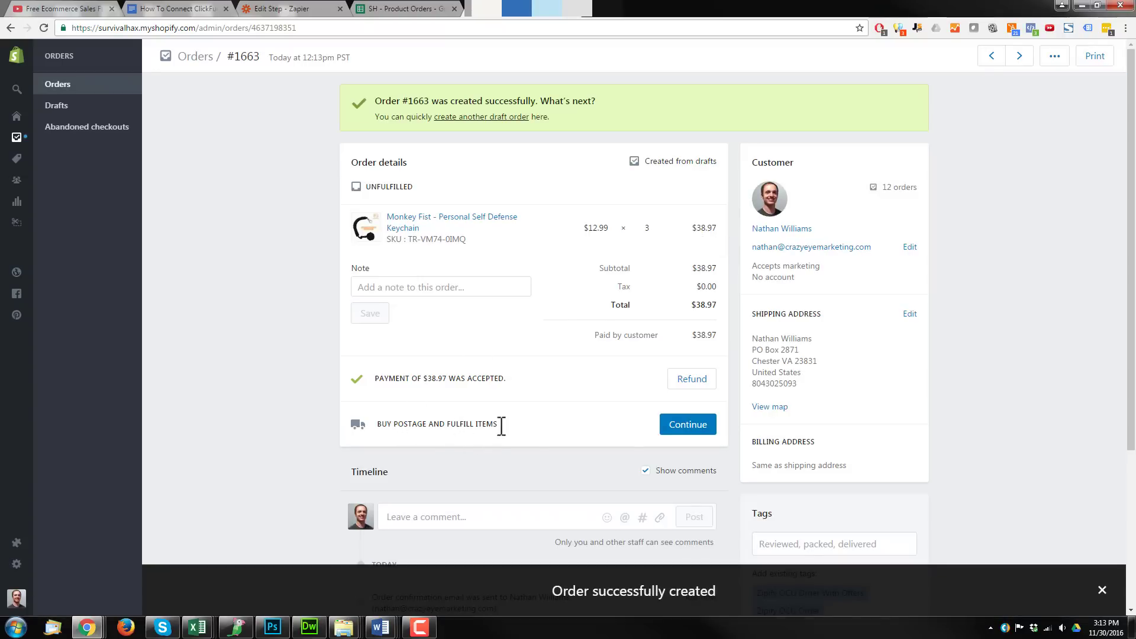
click(681, 426)
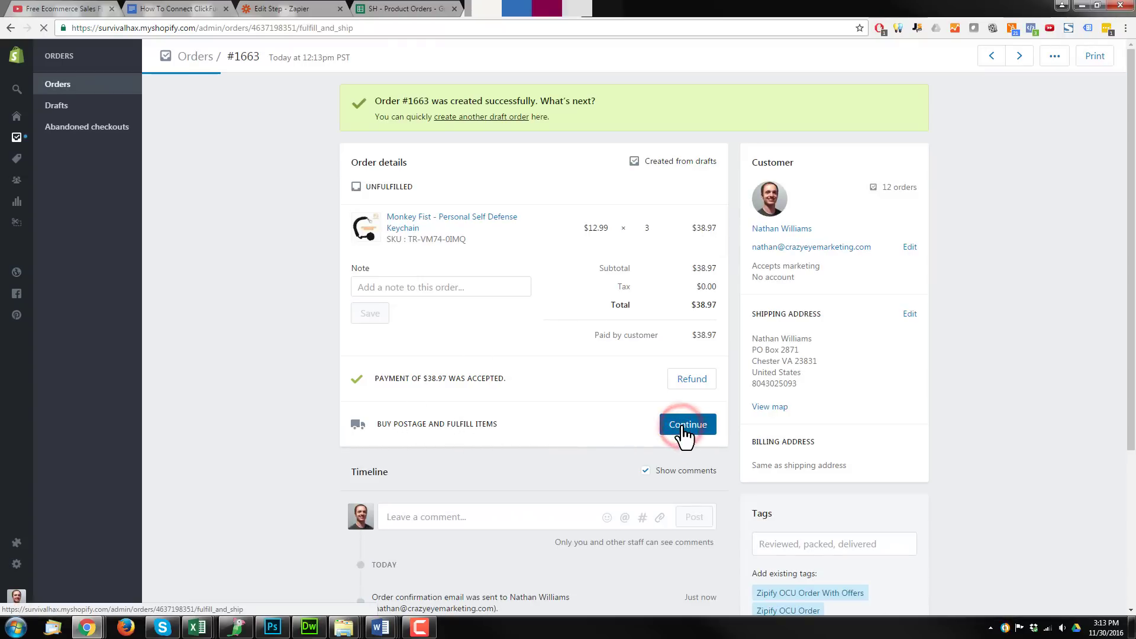
click(466, 297)
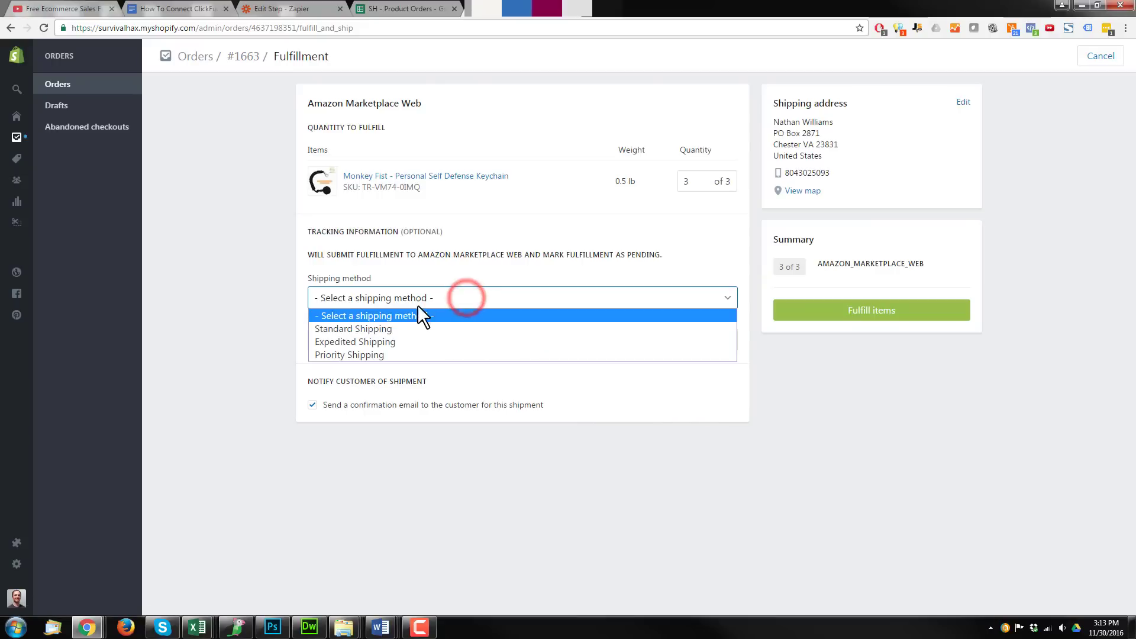
click(372, 328)
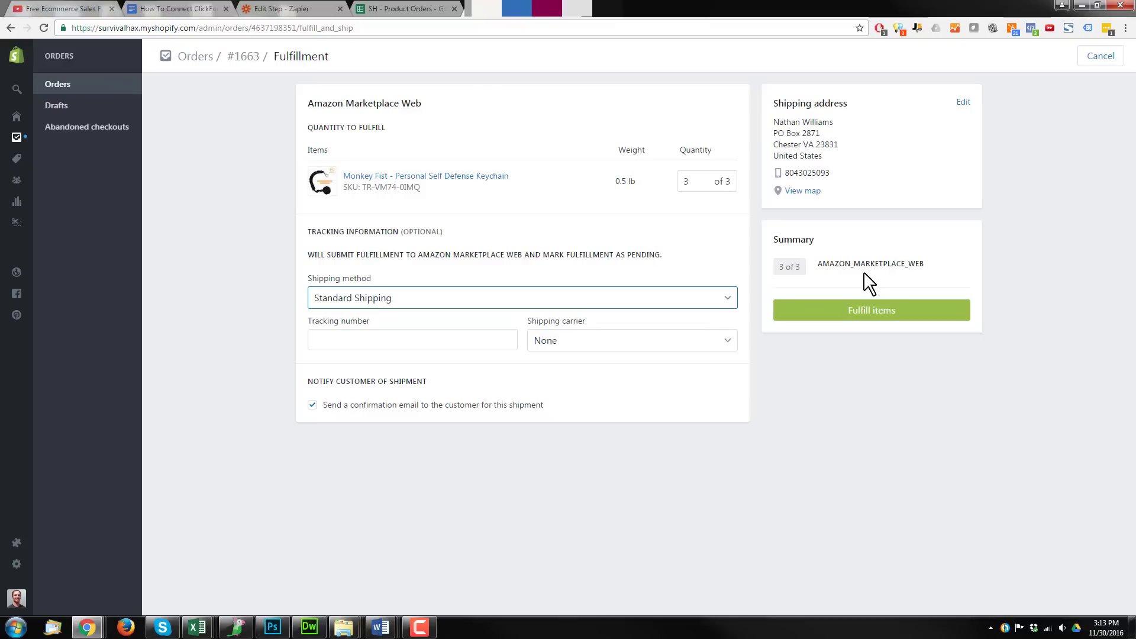
click(385, 8)
Pick the handler's name in L180 and enter the 11/30/201 processing date in M180.
click(1001, 268)
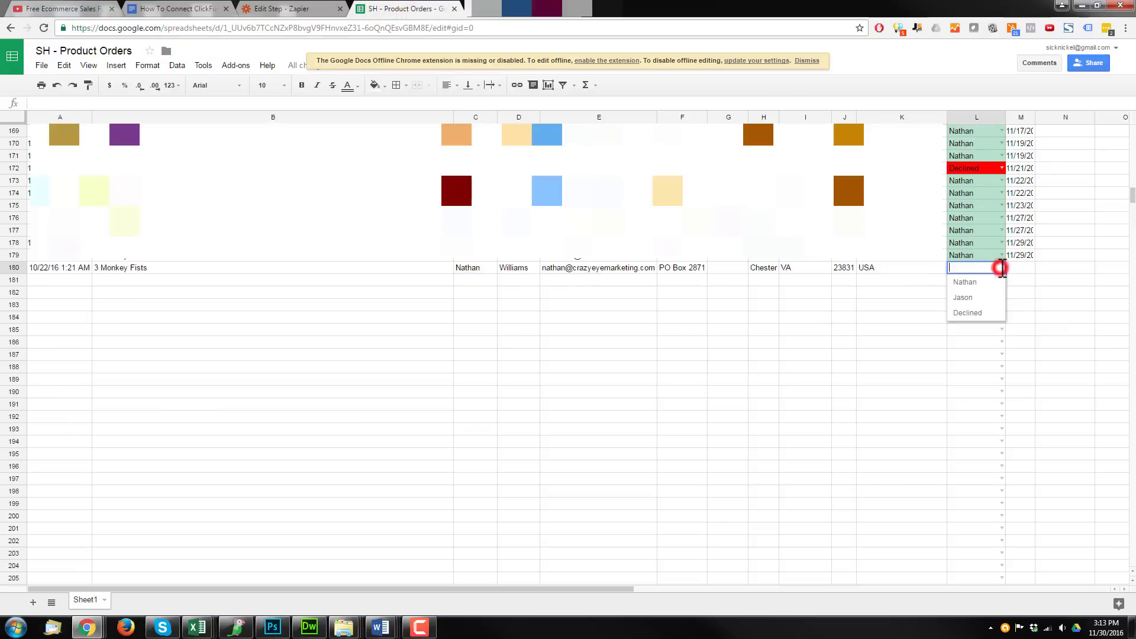
click(984, 287)
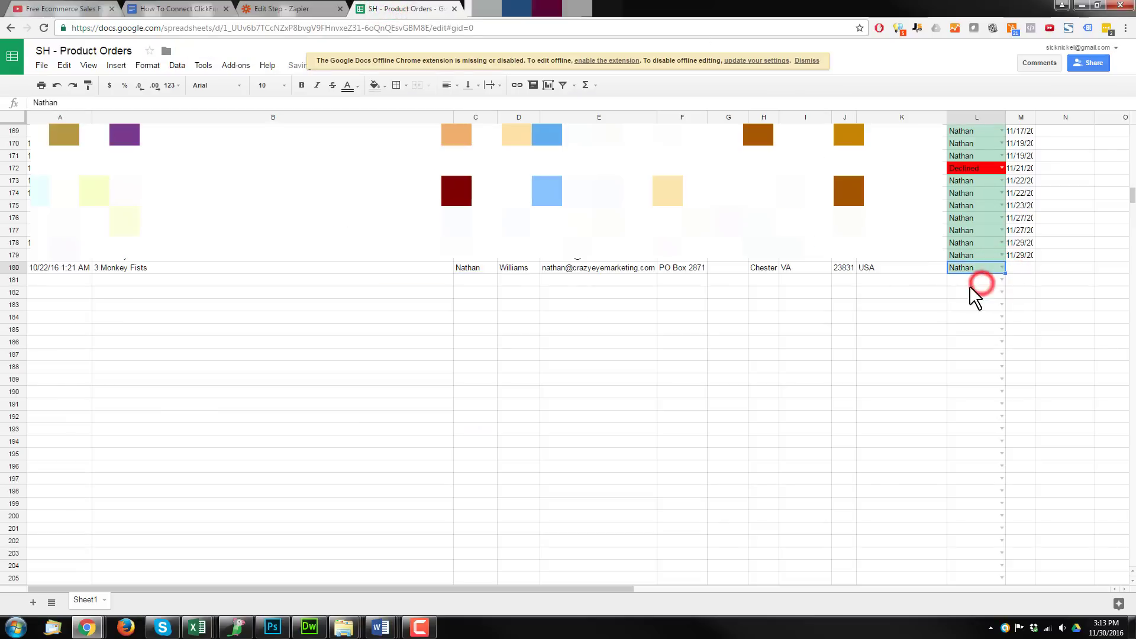
click(1018, 266)
text(11)
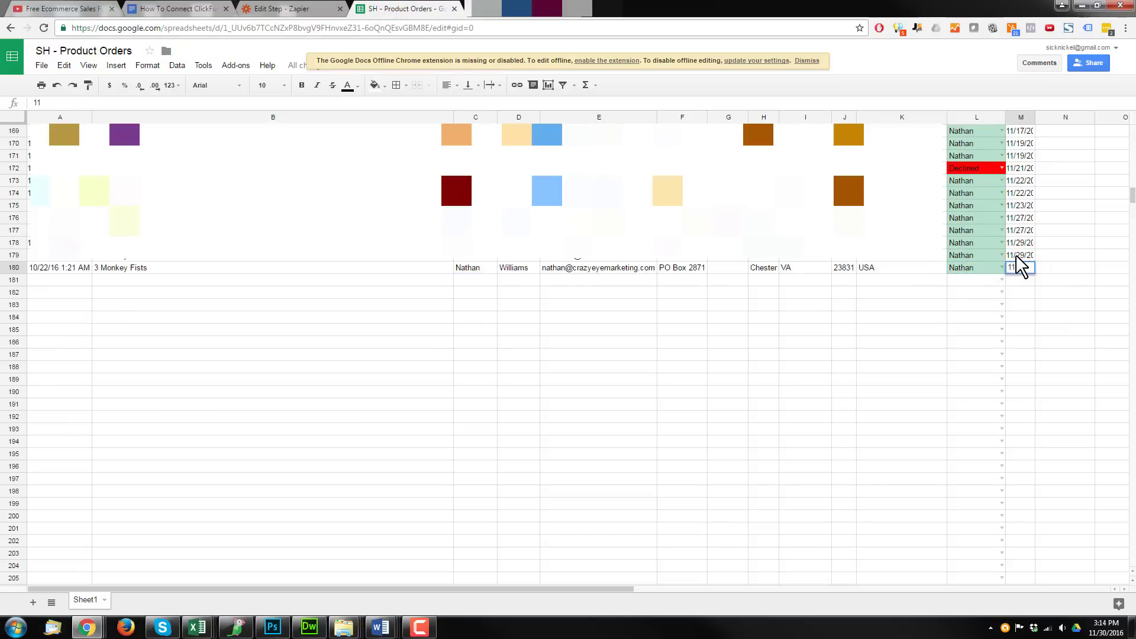
text(/30/2016)
click(1016, 255)
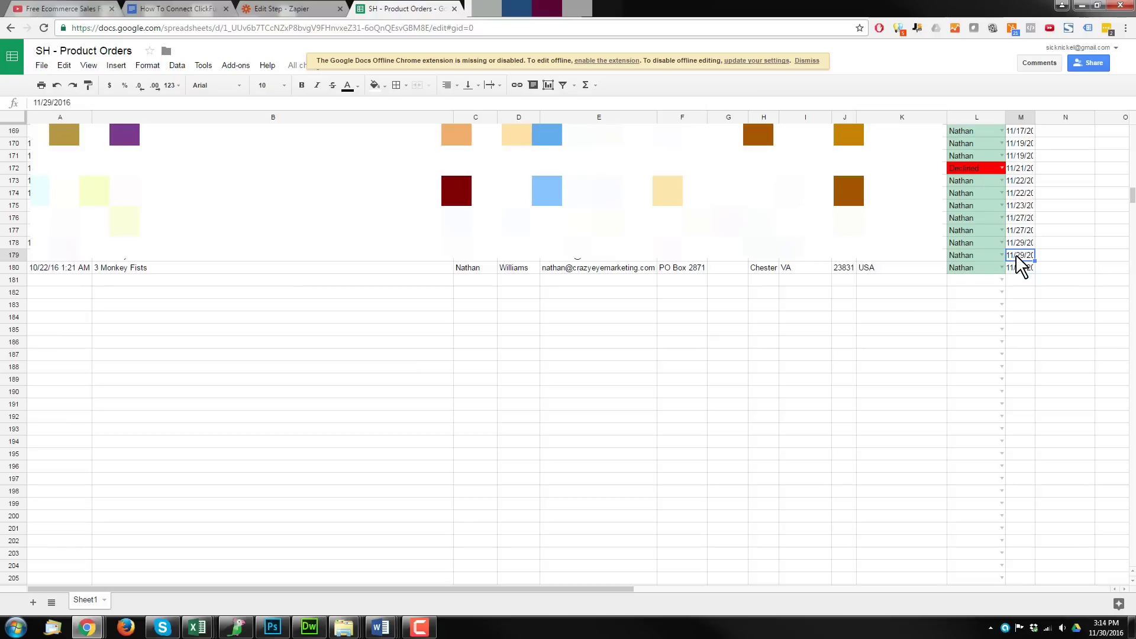
click(214, 9)
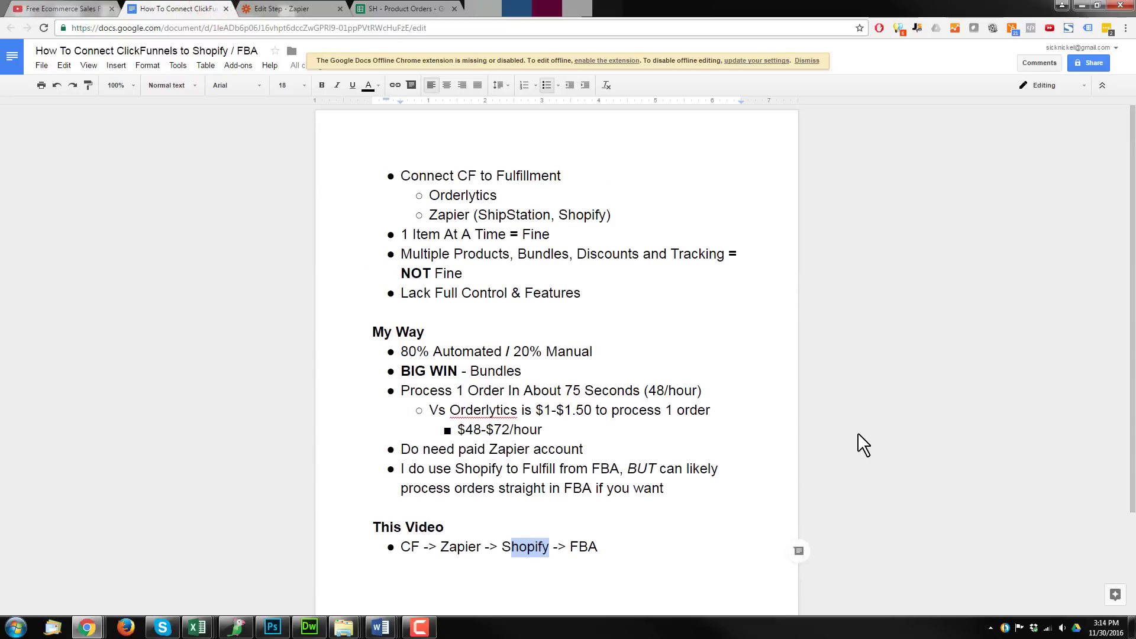